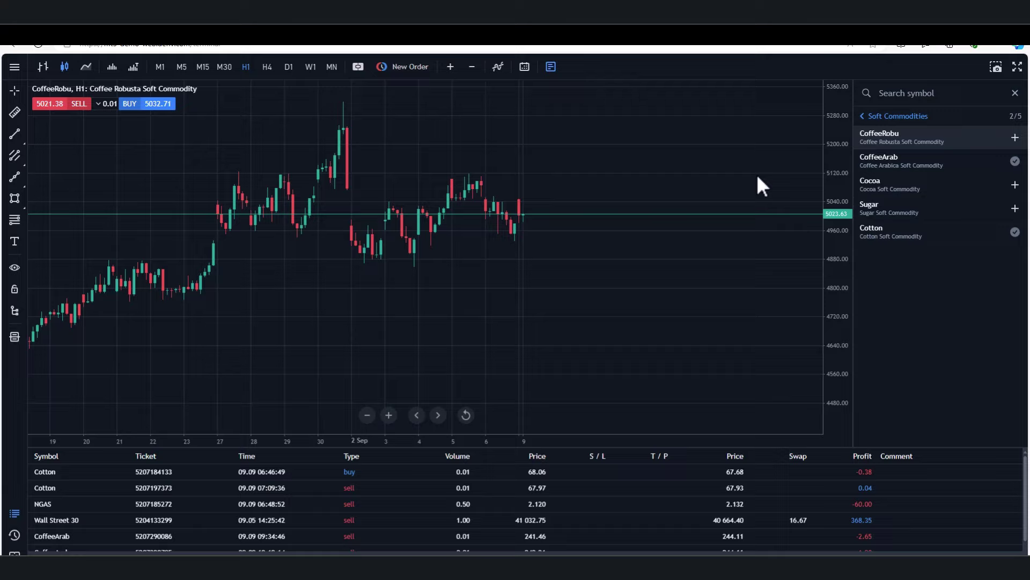
- Add CoffeeRobu from Soft Commodities to the watched symbols
left_click(865, 117)
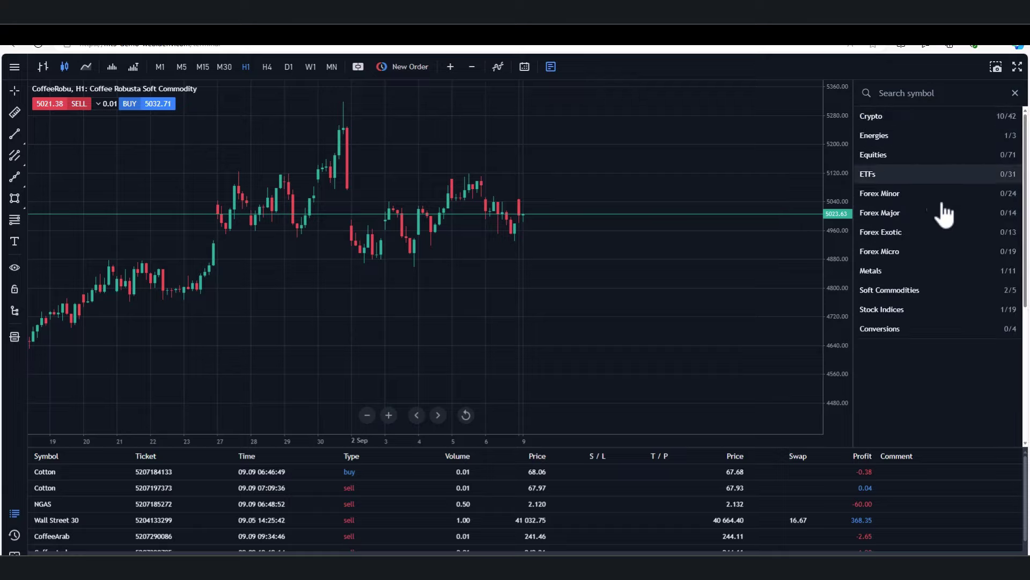
left_click(911, 291)
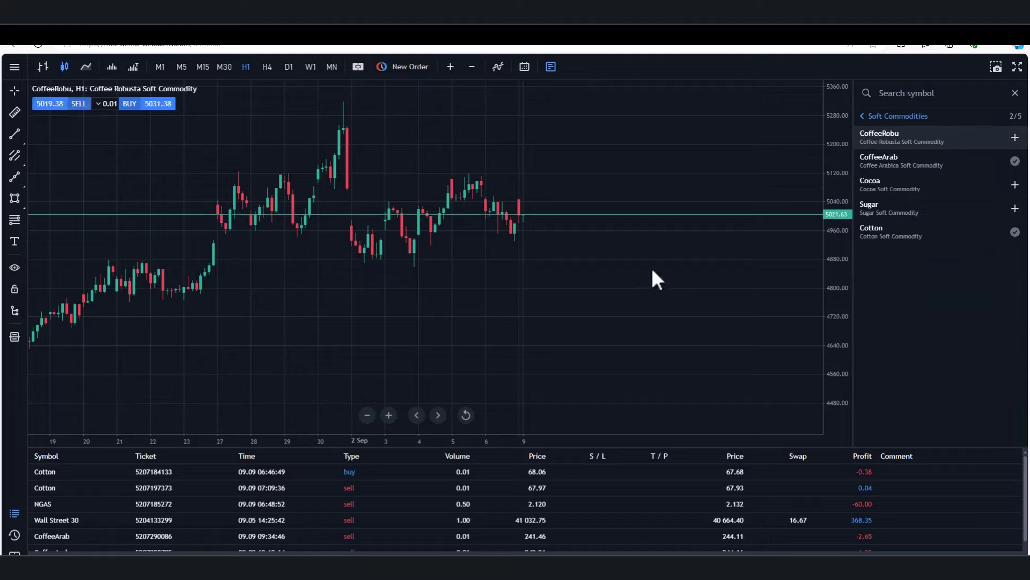
left_click(1015, 138)
- Prepare a new market order with a volume of 0.09 lots
left_click(402, 67)
double_click(96, 136)
type("0.09")
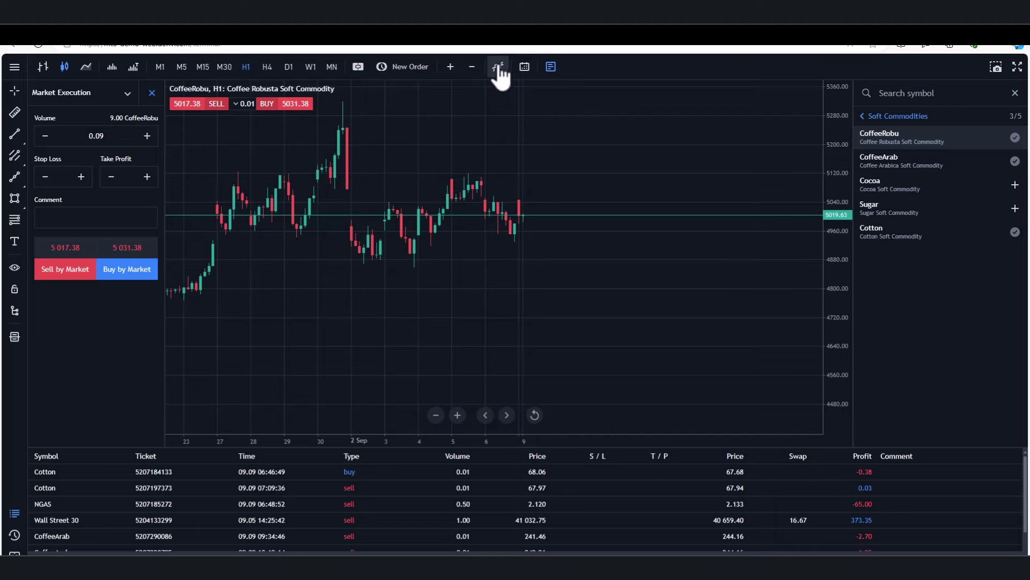
- Add the Awesome Oscillator (AO) as a subwindow beneath the CoffeeRobu H1 chart
left_click(498, 67)
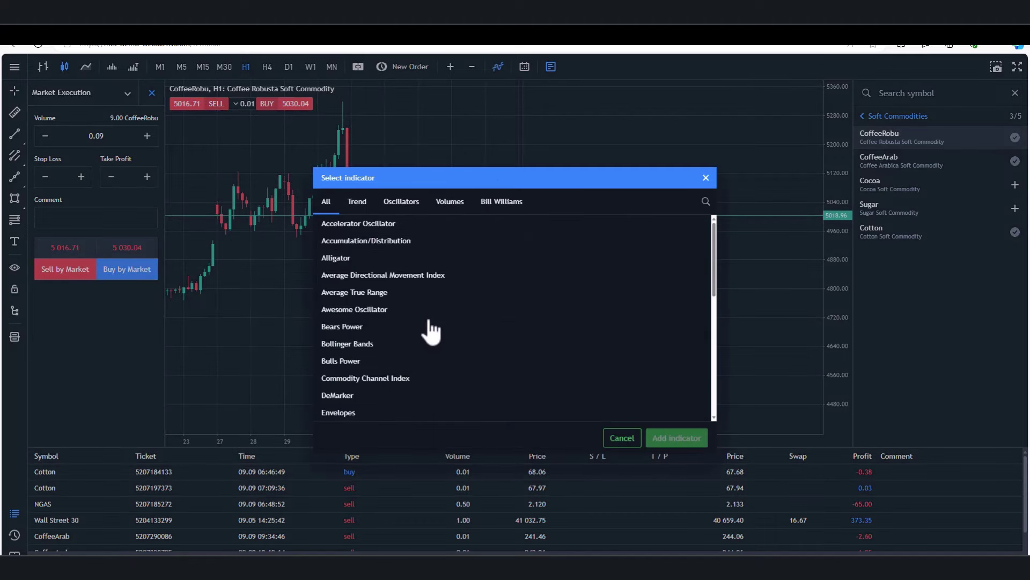
scroll(398, 312, "down", 1)
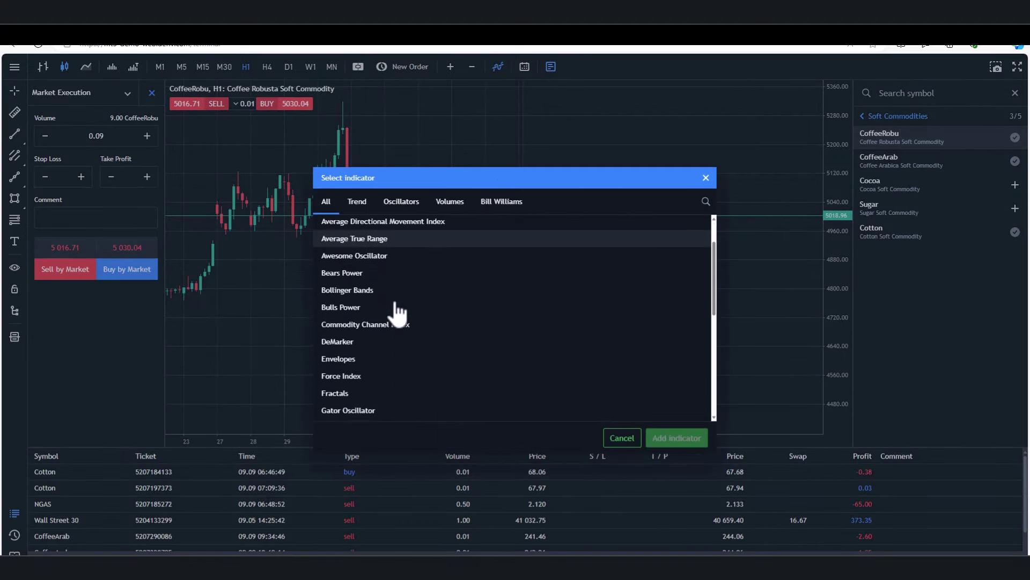
scroll(398, 312, "up", 1)
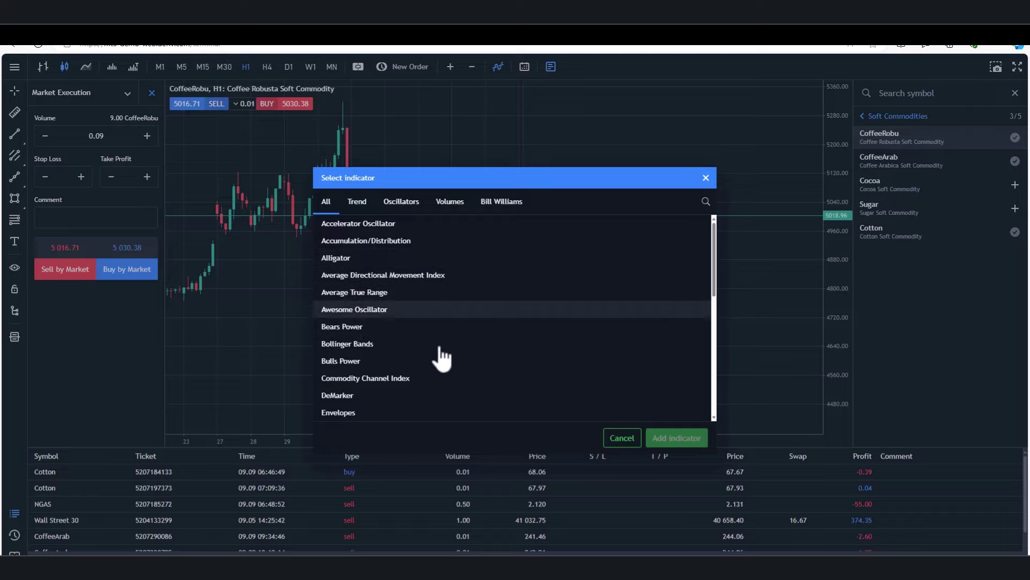
left_click(343, 310)
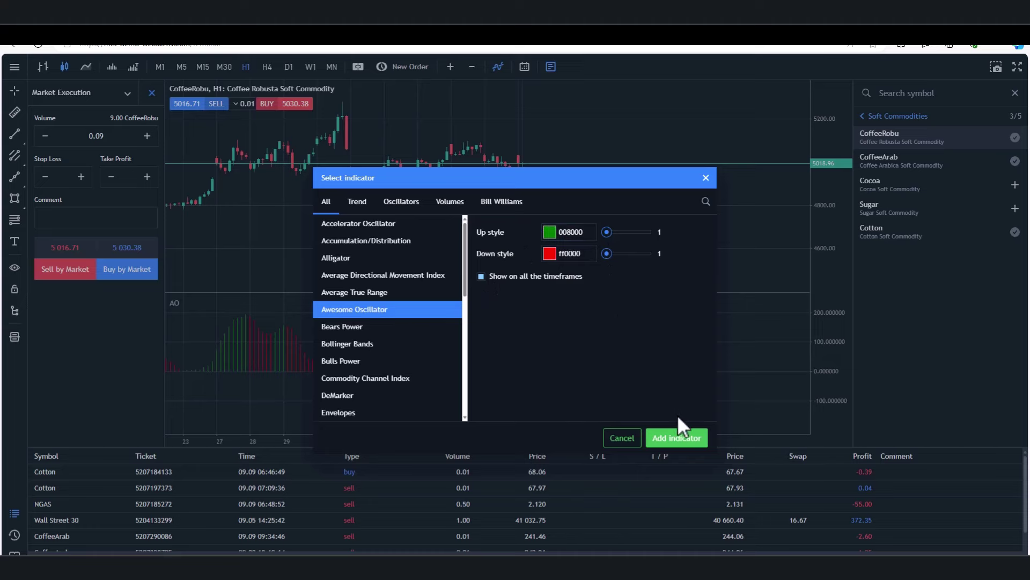
left_click(680, 438)
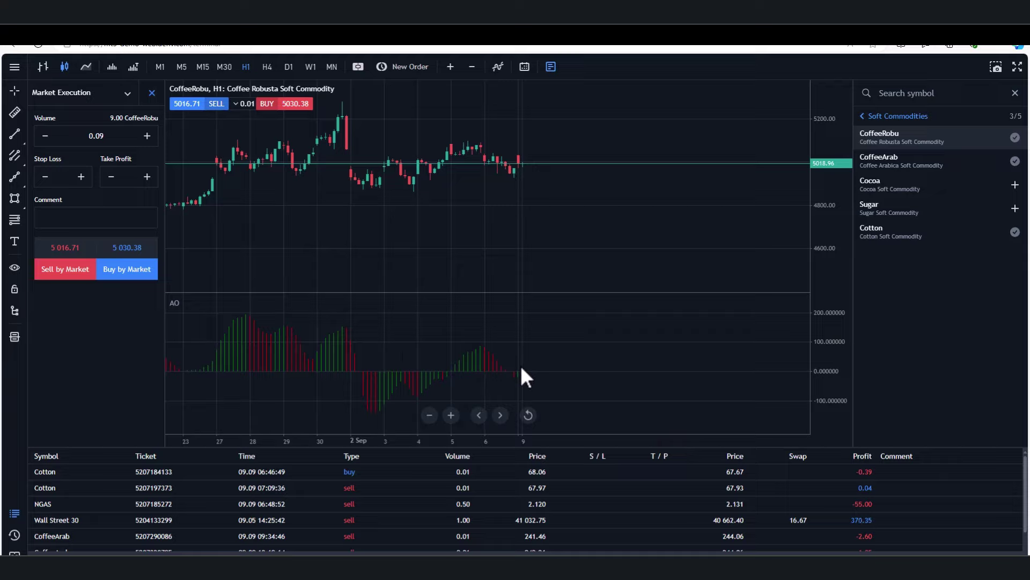
- Delete the AO indicator via Manage Drawings and hide the Market Watch symbol list
left_click(15, 311)
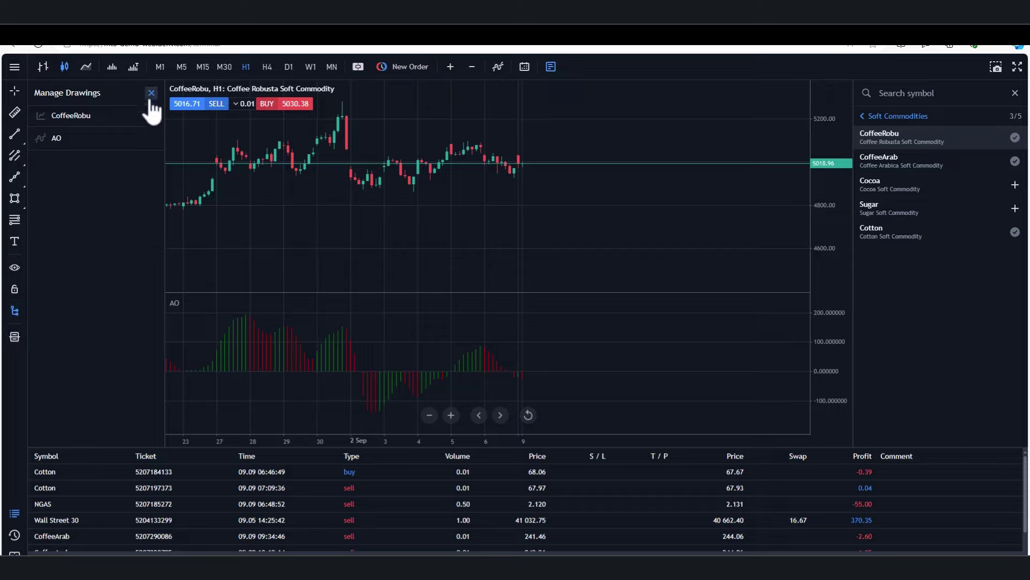
mouse_move(57, 143)
left_click(152, 139)
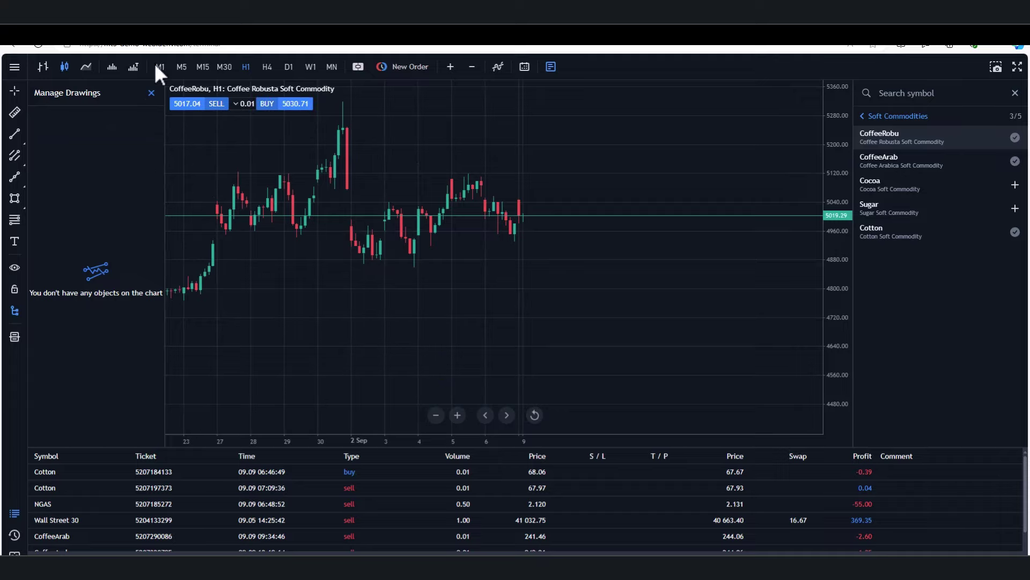
left_click(151, 93)
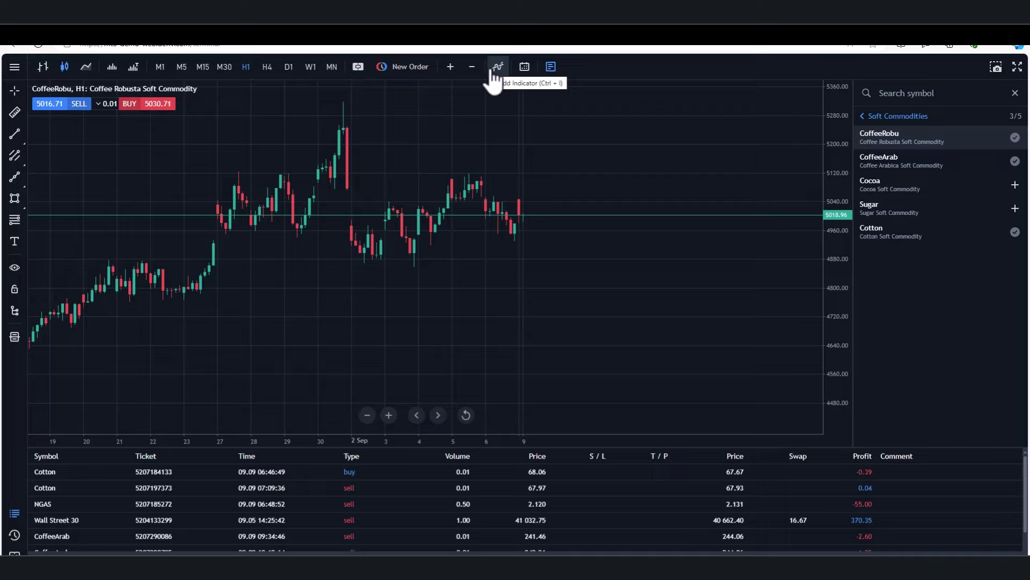
left_click(556, 74)
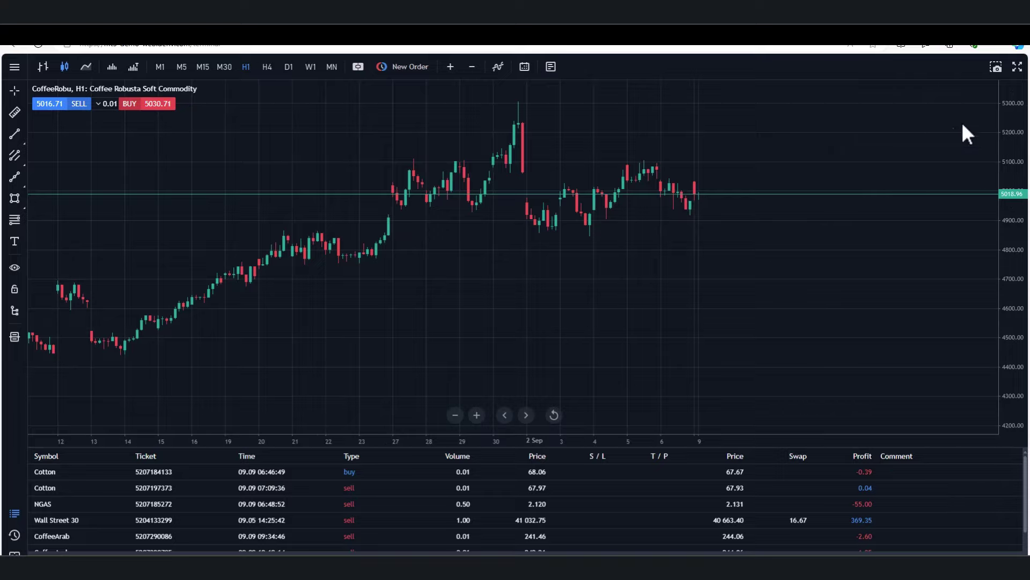
- Show the symbol list again and chart XAGUSD from the Metals category
left_click(551, 68)
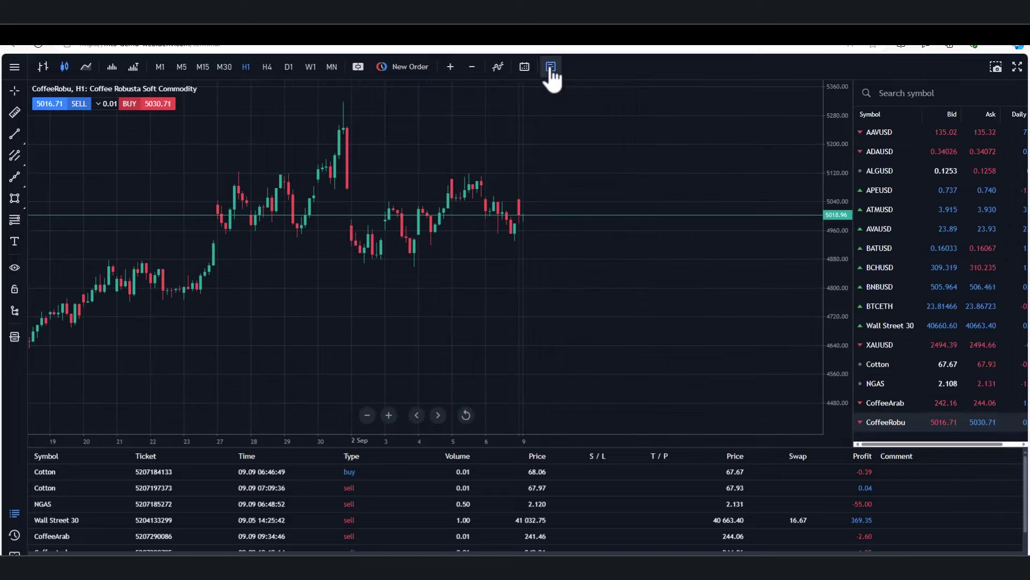
left_click(911, 97)
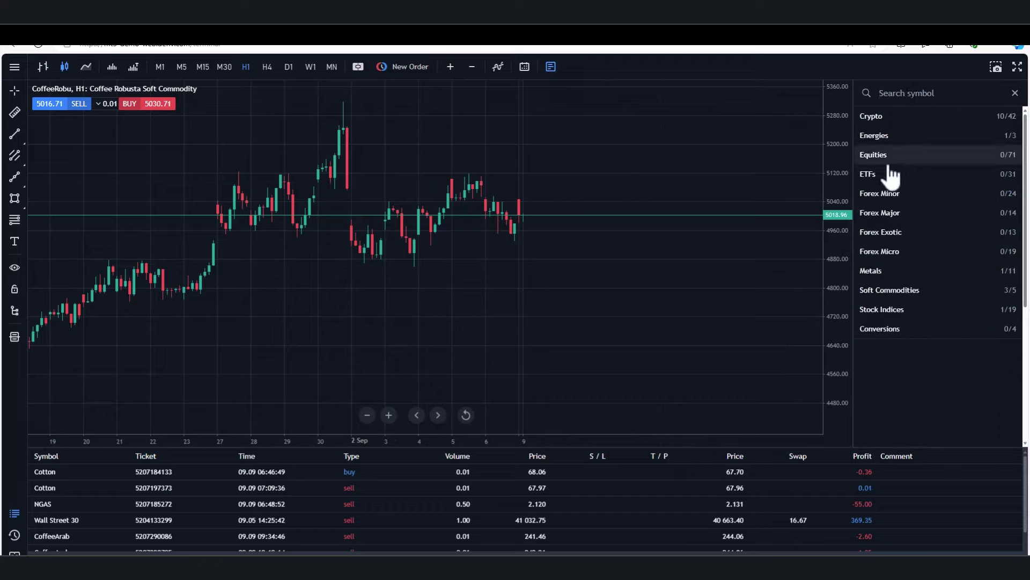
left_click(880, 271)
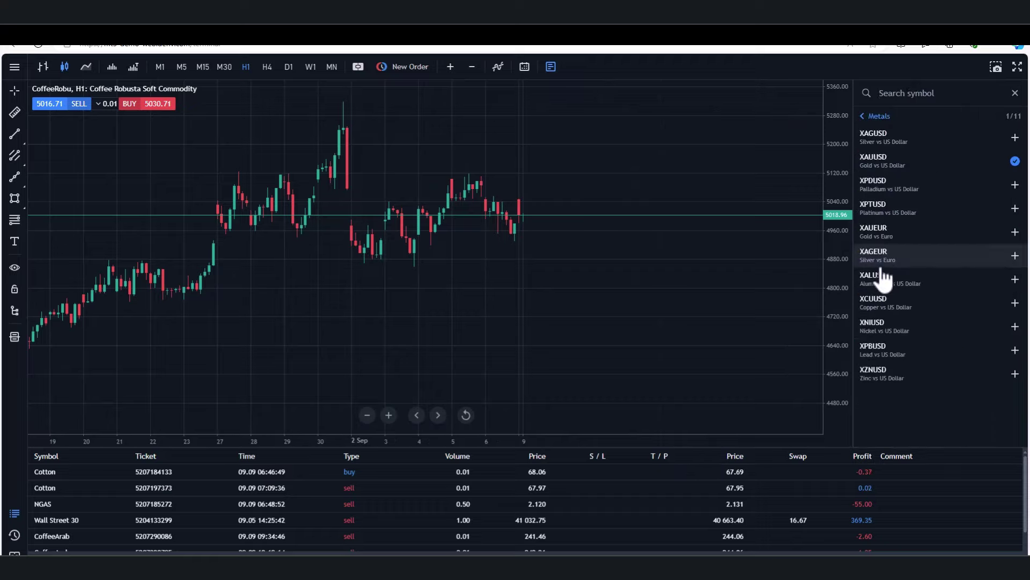
left_click(888, 150)
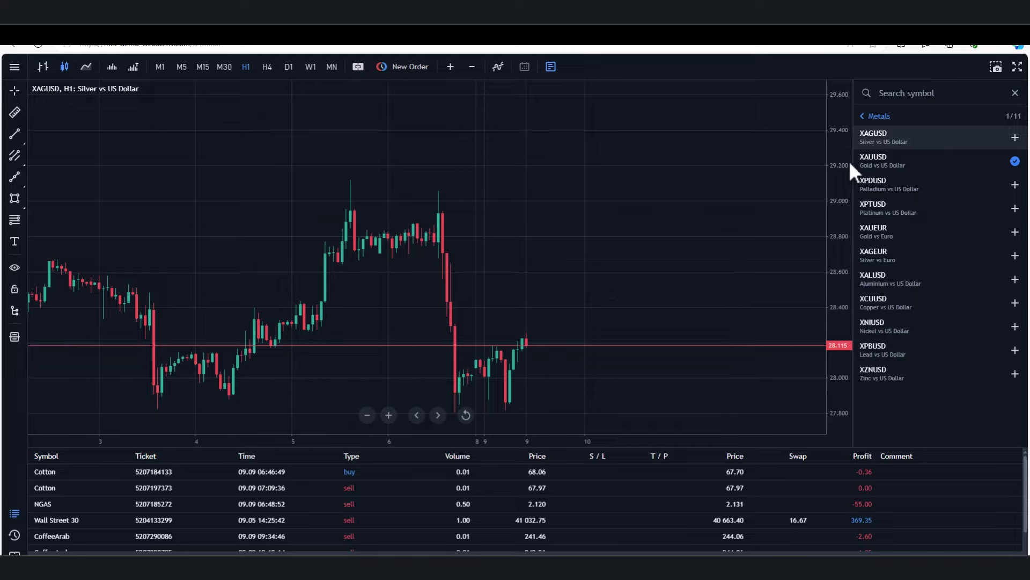
- Switch the chart to Cotton from the Soft Commodities symbols
left_click(870, 116)
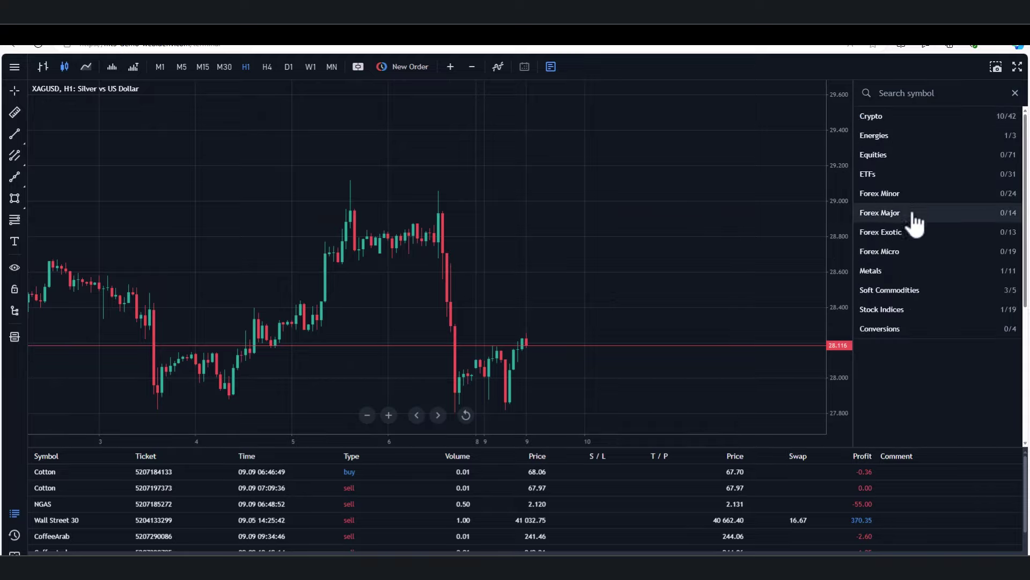
left_click(889, 290)
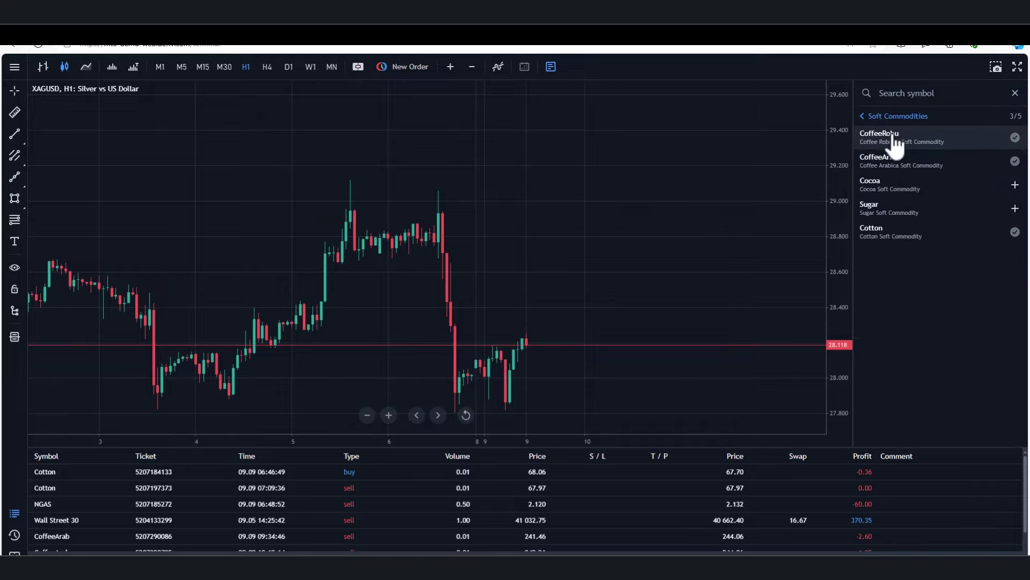
left_click(882, 232)
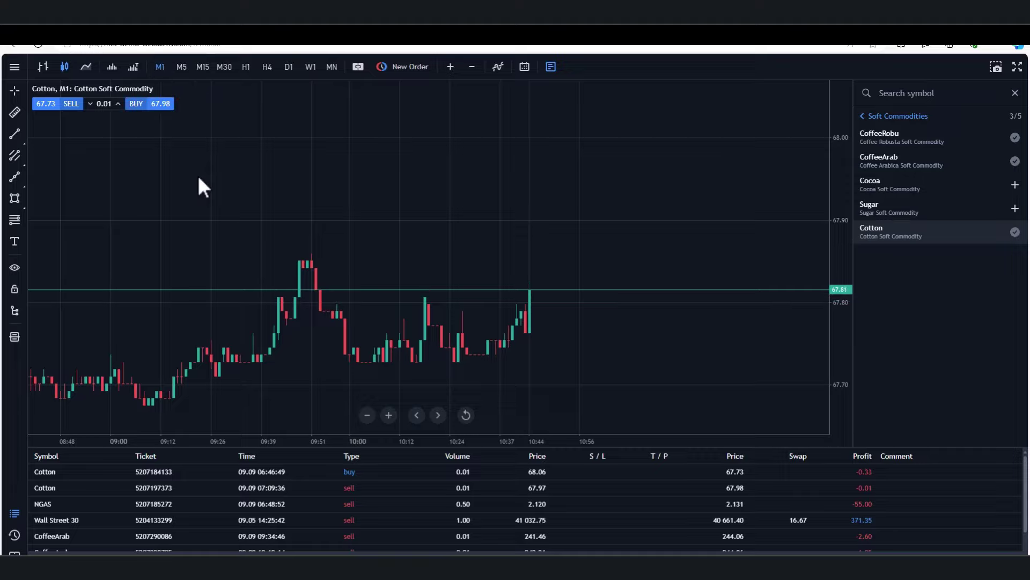
left_click(249, 73)
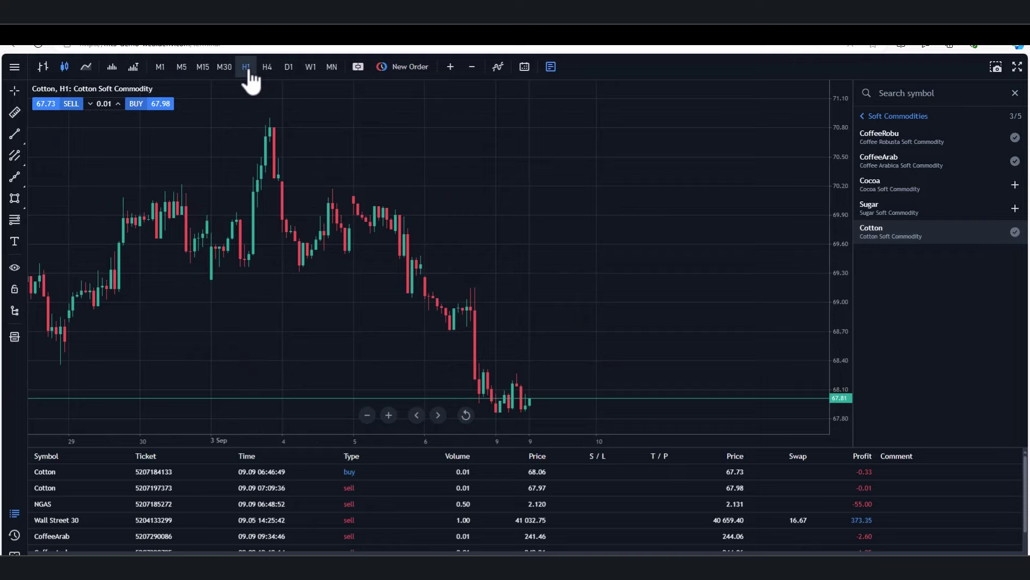
left_click(288, 68)
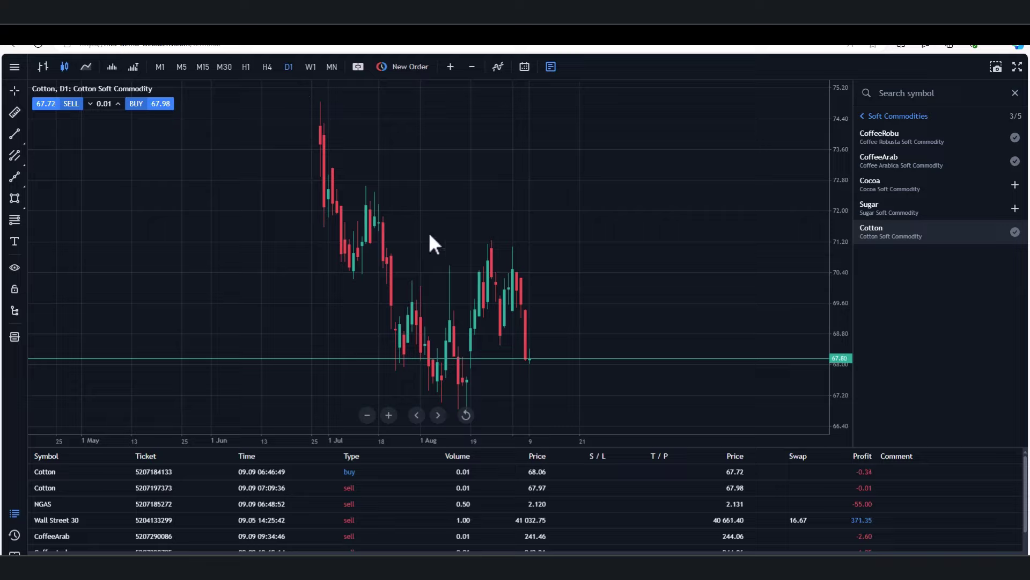
left_click(160, 67)
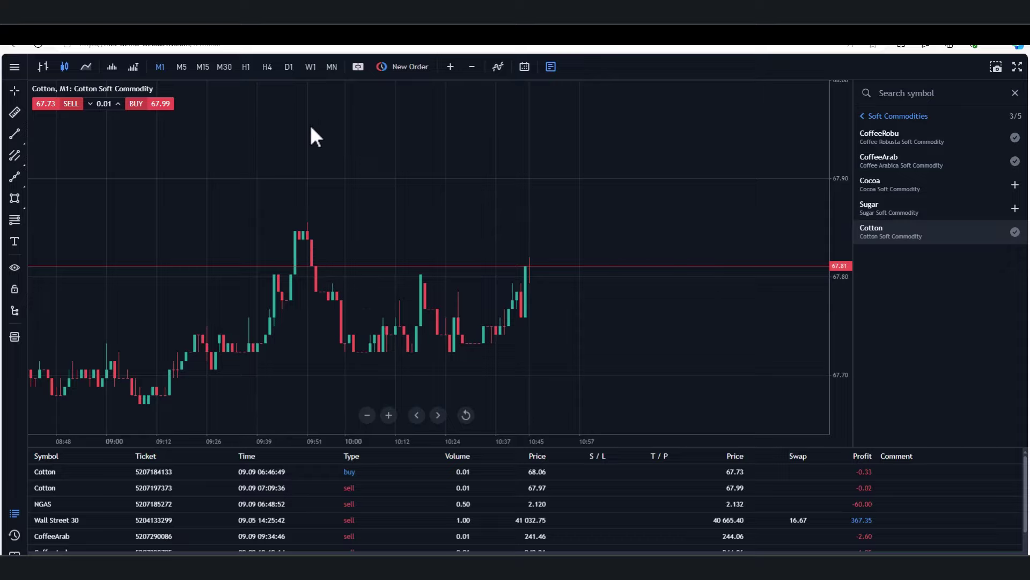
left_click(288, 68)
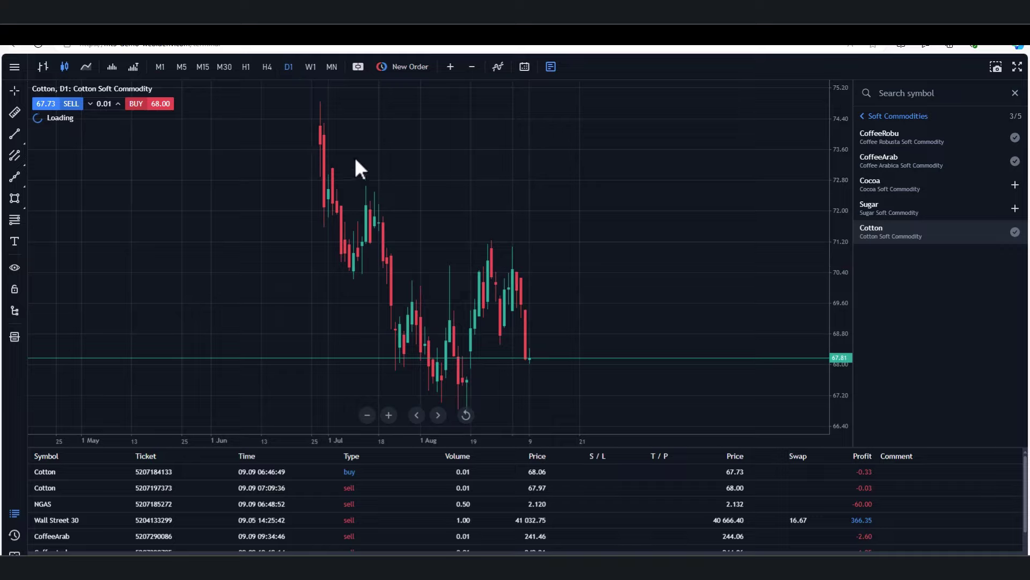
left_click(160, 67)
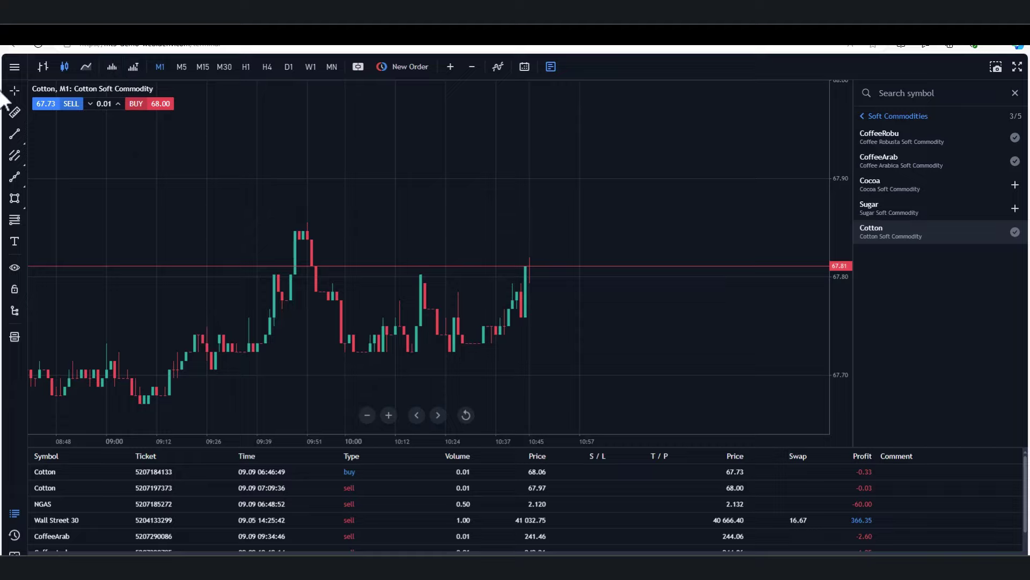
- View the keyboard Shortcuts reference from the main menu twice, closing it each time
left_click(14, 67)
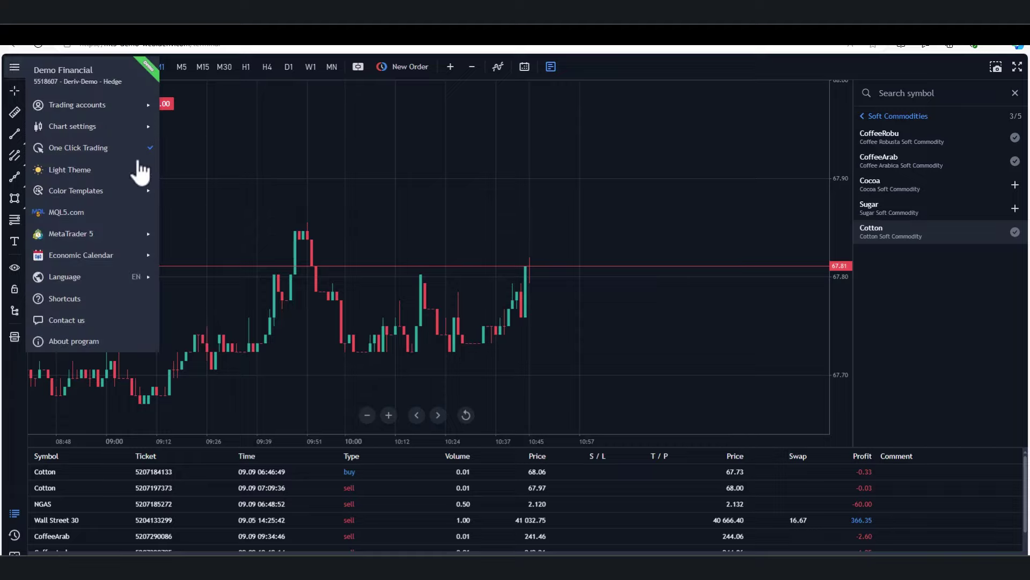
left_click(80, 299)
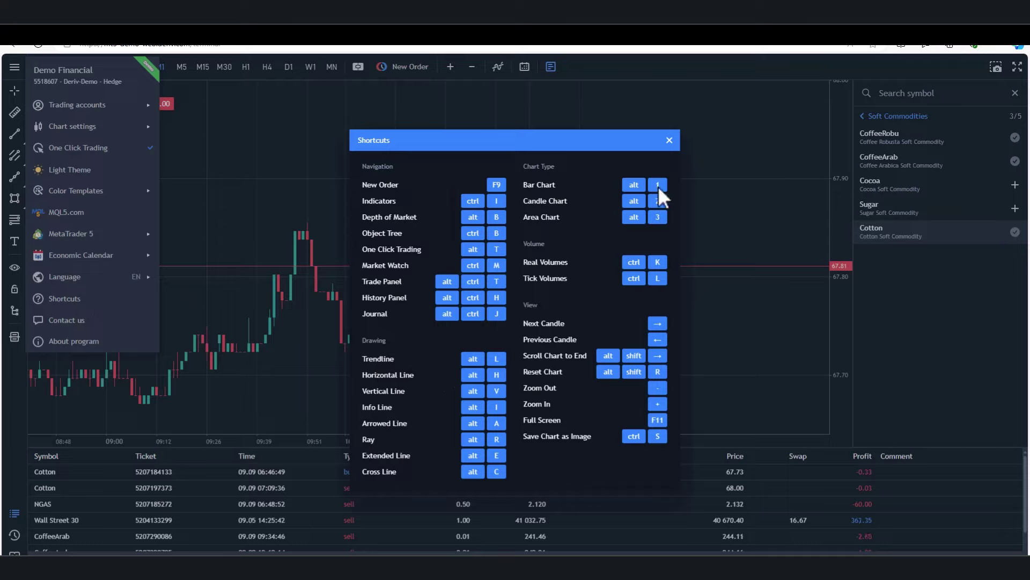
left_click(669, 141)
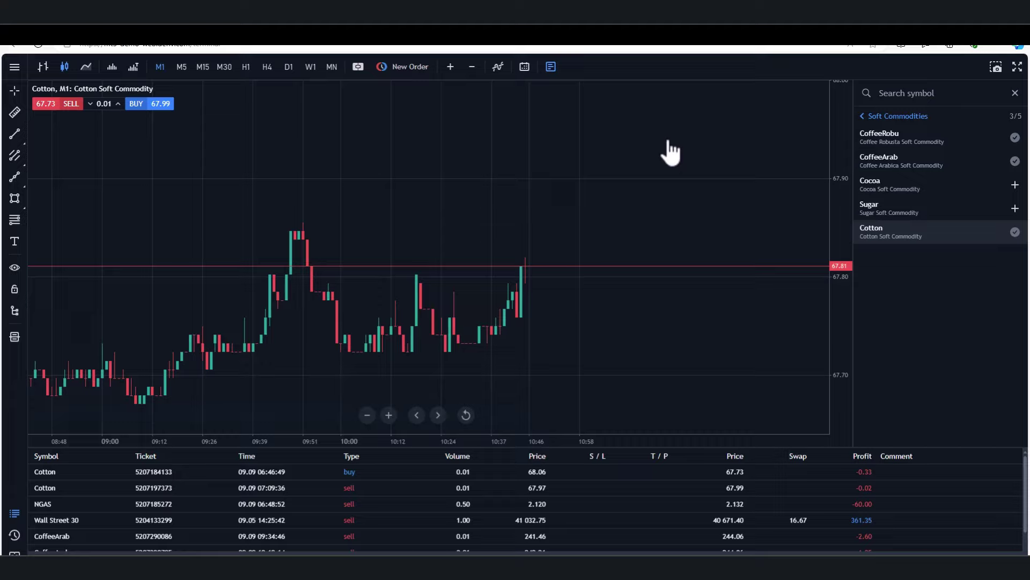
left_click(15, 68)
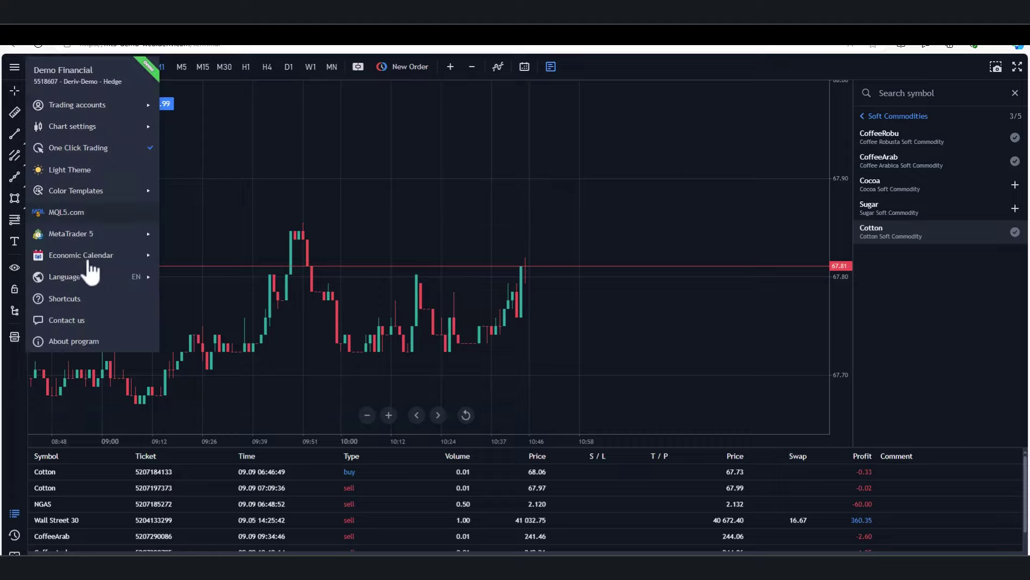
left_click(83, 300)
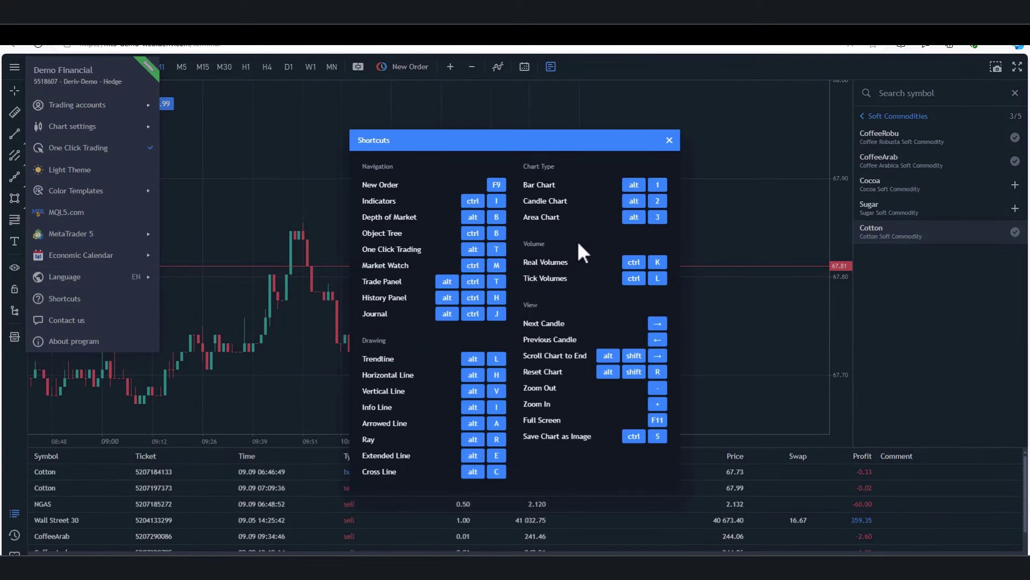
left_click(675, 139)
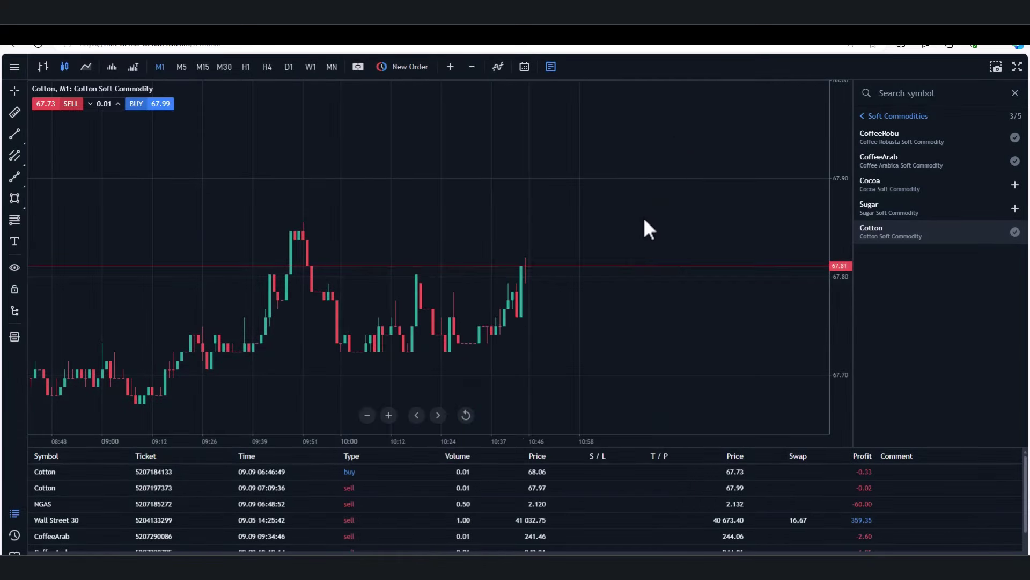
- Switch Cotton to D1 and draw a descending trend line from the early-July high (Alt+T)
left_click(289, 67)
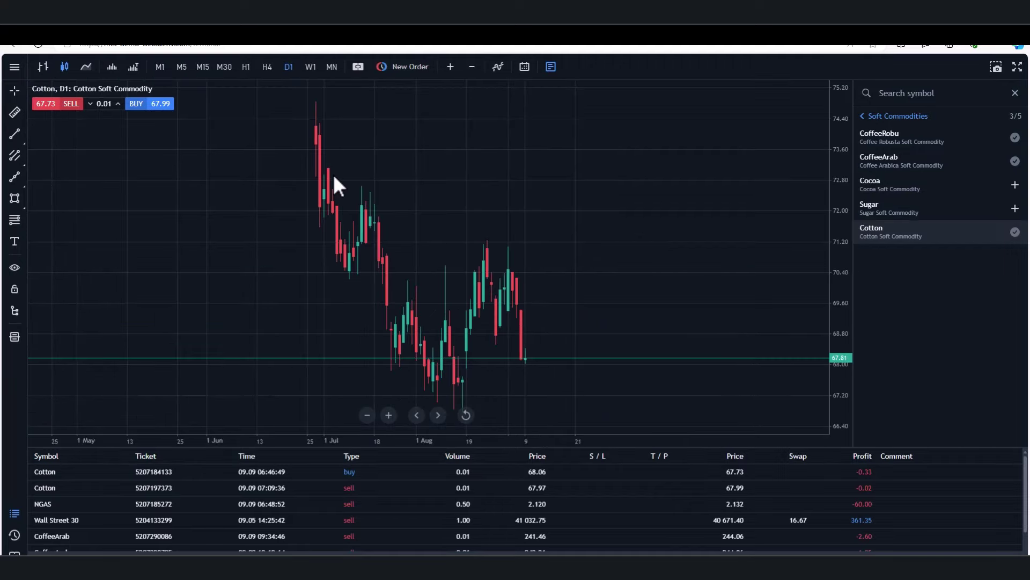
key("alt+t")
left_click_drag(325, 133, 525, 311)
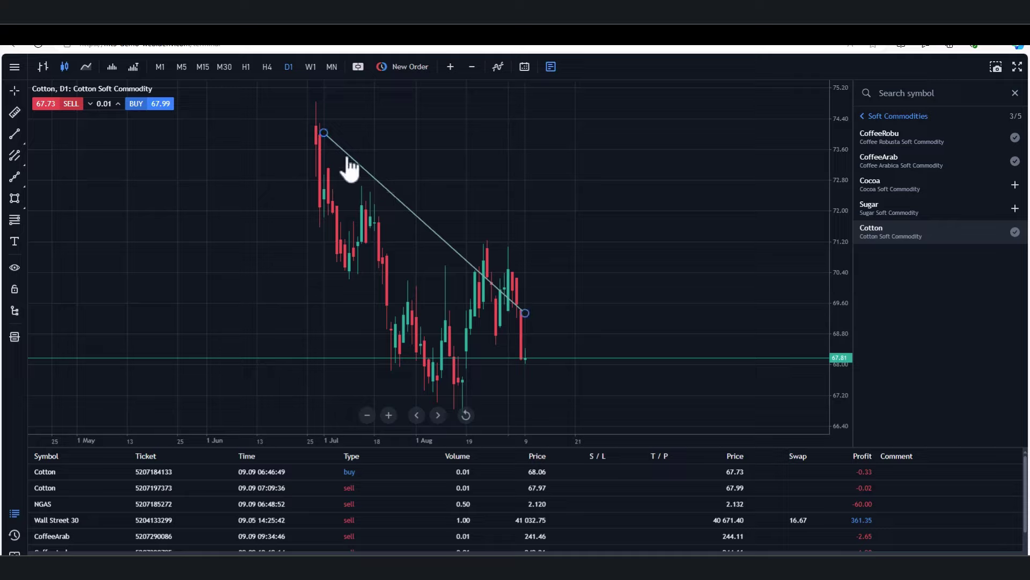
- Delete the Trendline from the Cotton D1 chart using Manage Drawings
left_click(20, 315)
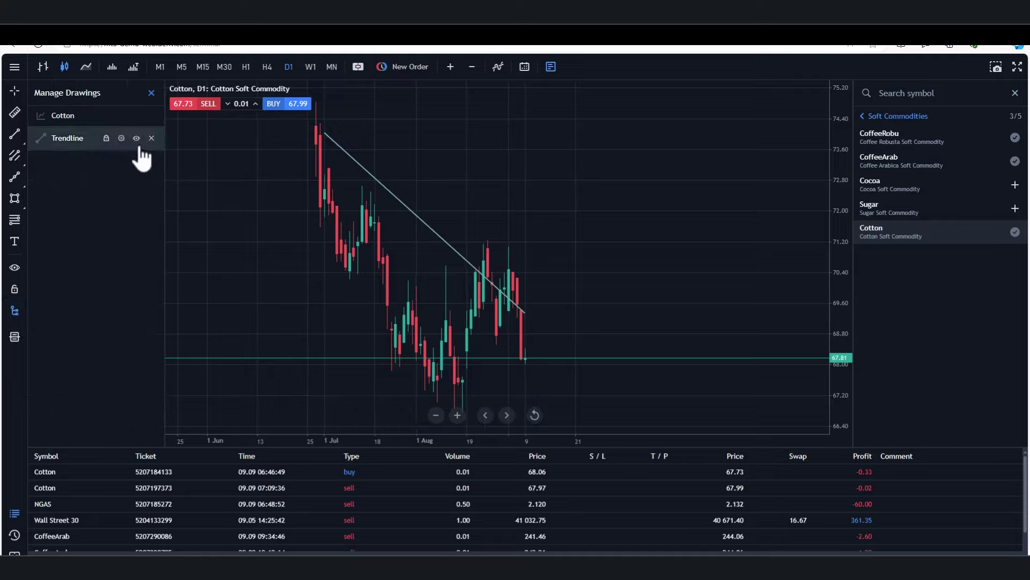
left_click(152, 138)
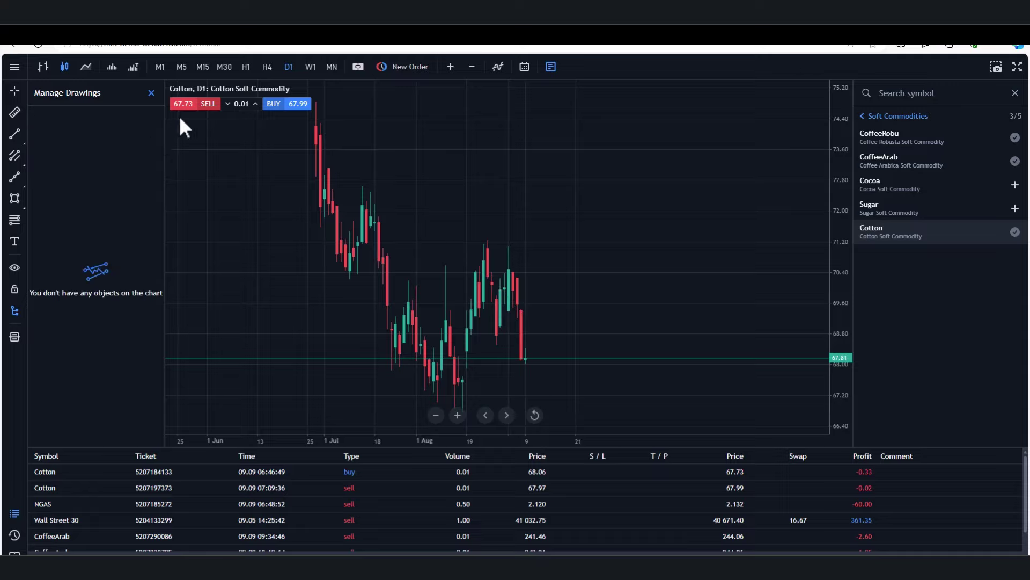
left_click(152, 94)
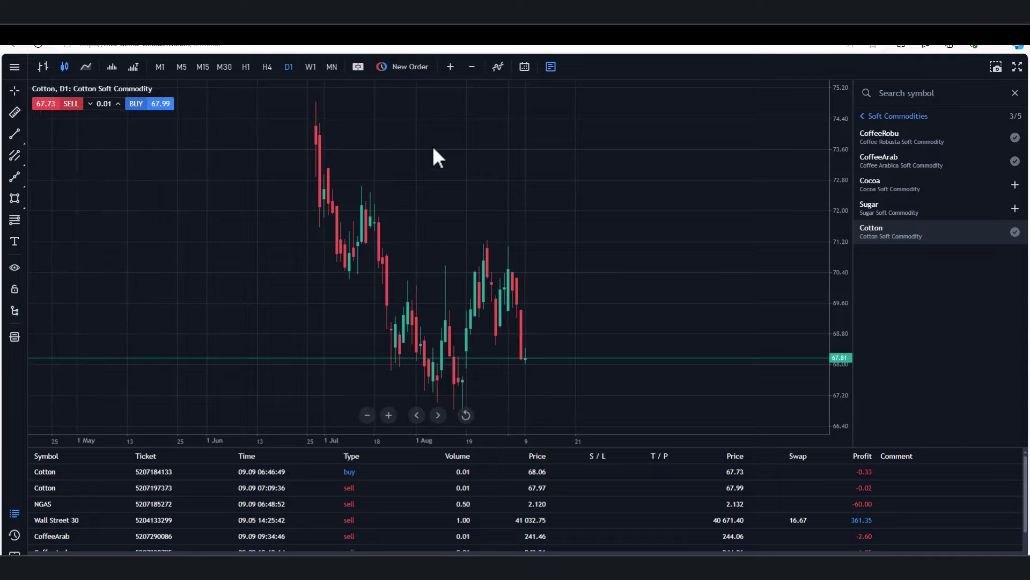
left_click(526, 69)
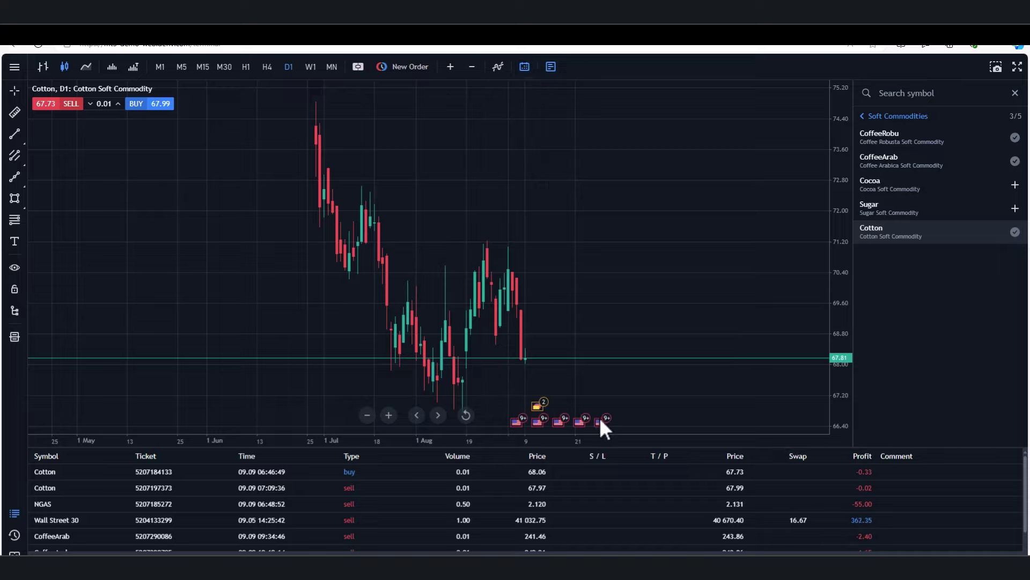
mouse_move(600, 417)
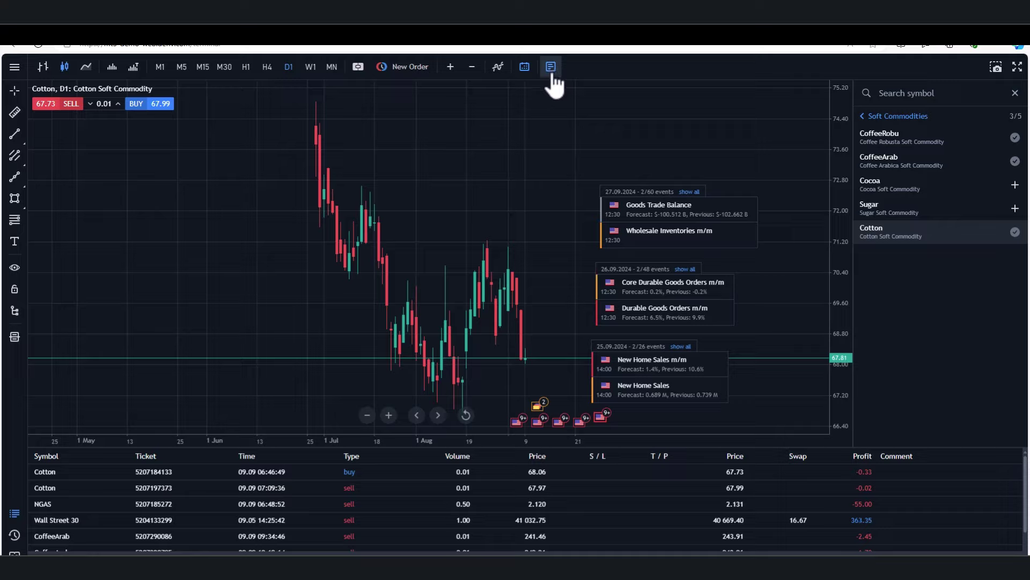
left_click(525, 67)
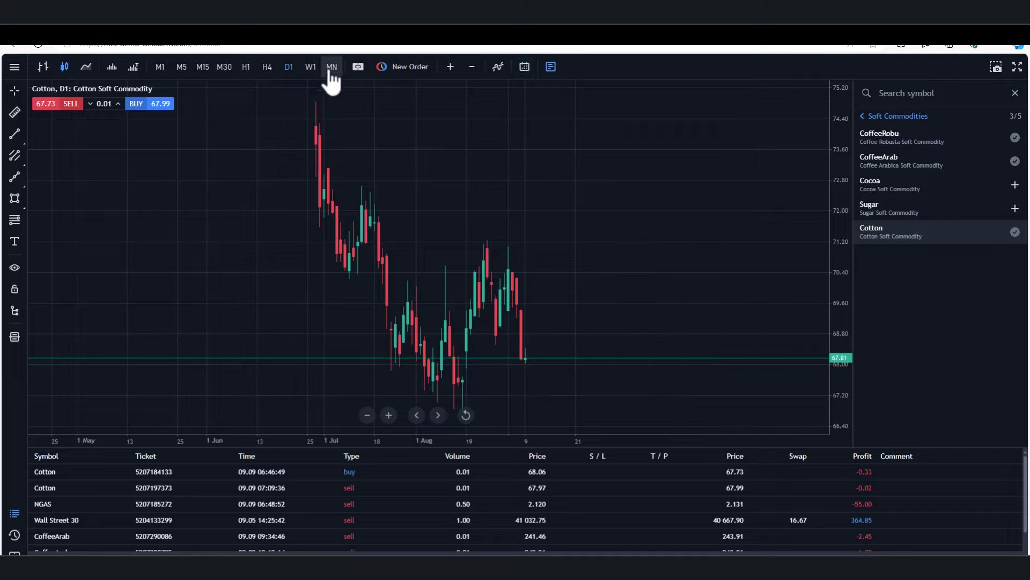
left_click(113, 67)
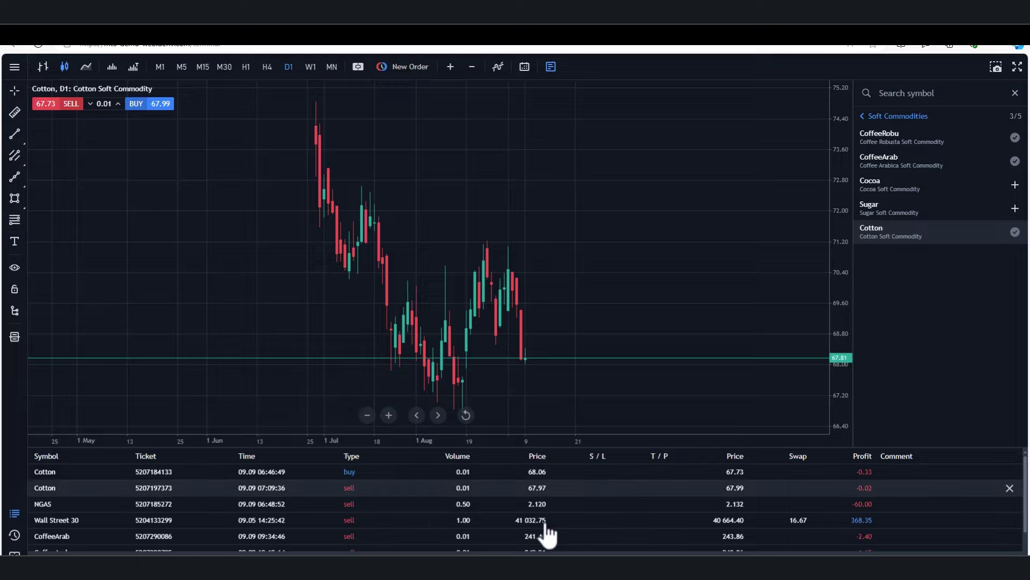
- Close both the Cotton buy and Cotton sell positions in the positions table
scroll(719, 523, "down", 3)
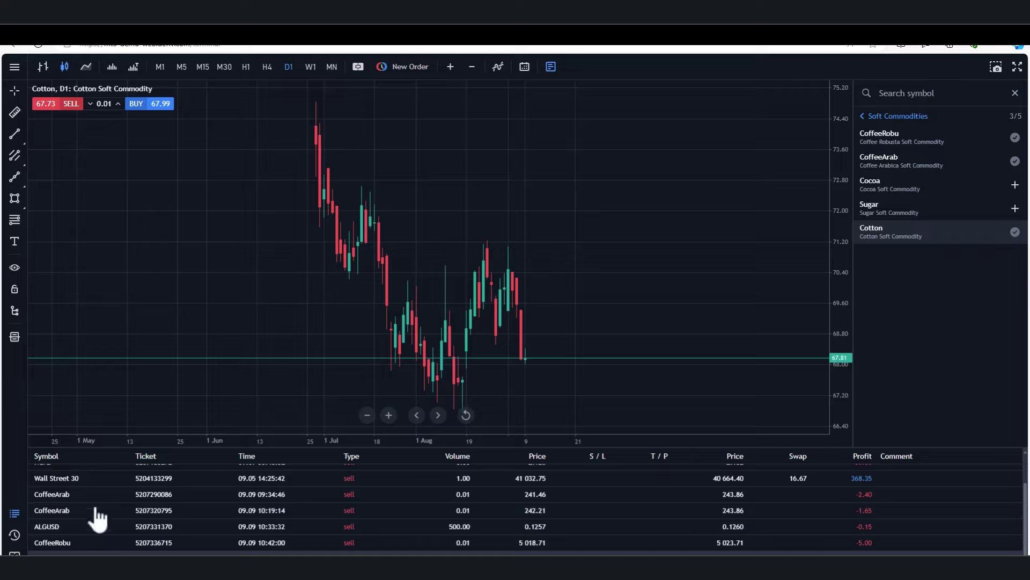
left_click(15, 515)
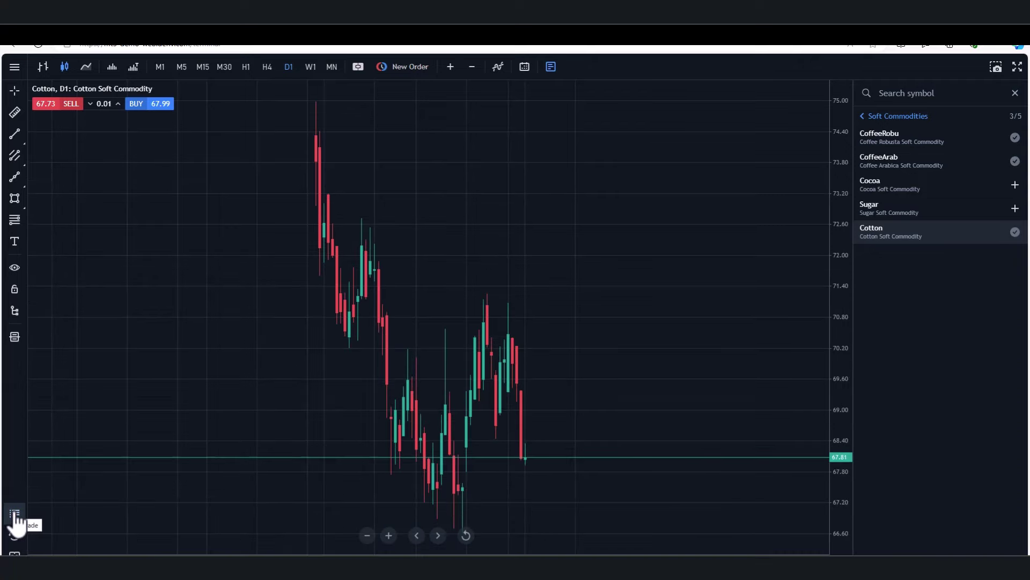
left_click(14, 515)
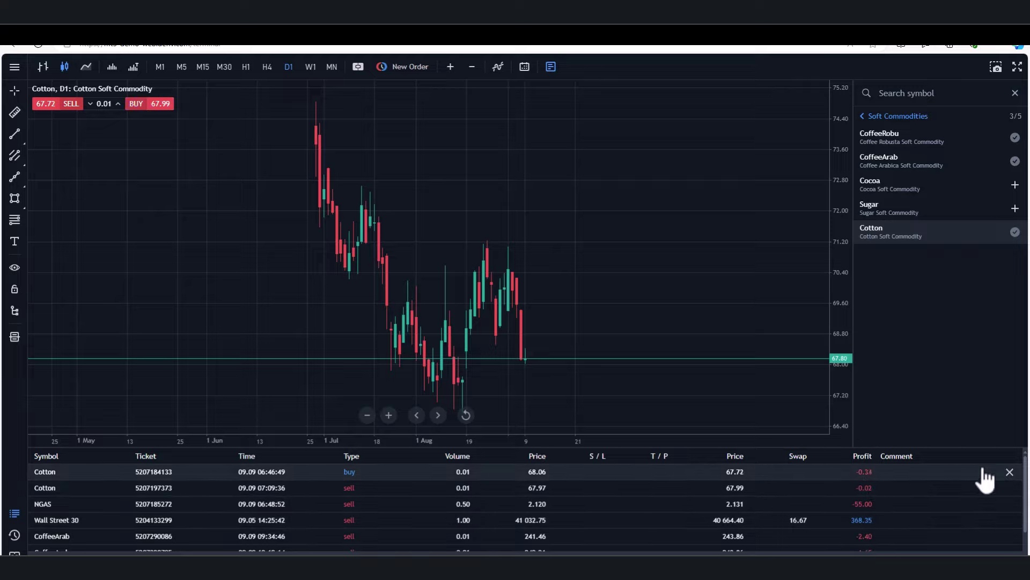
left_click(1009, 473)
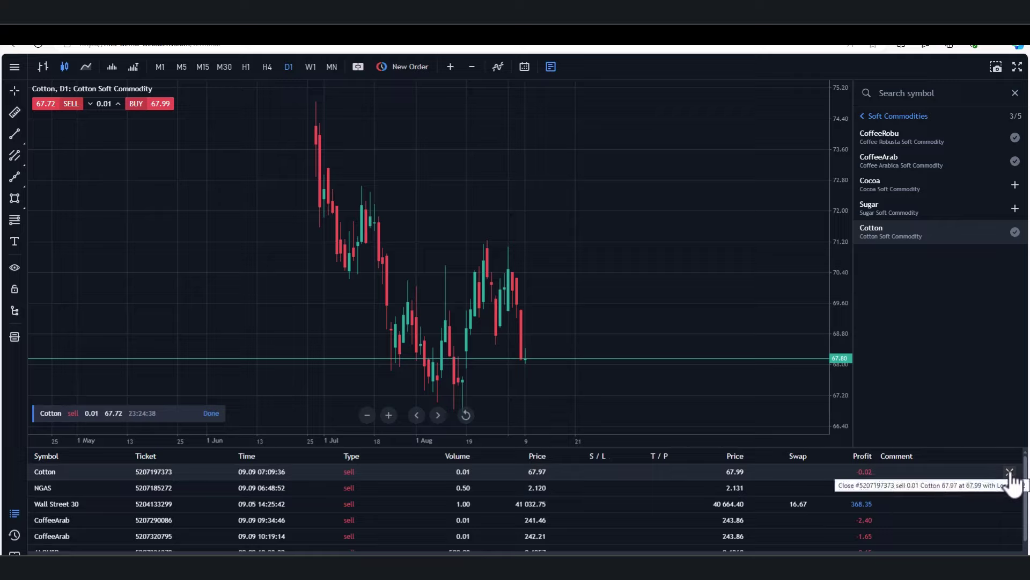
left_click(1010, 472)
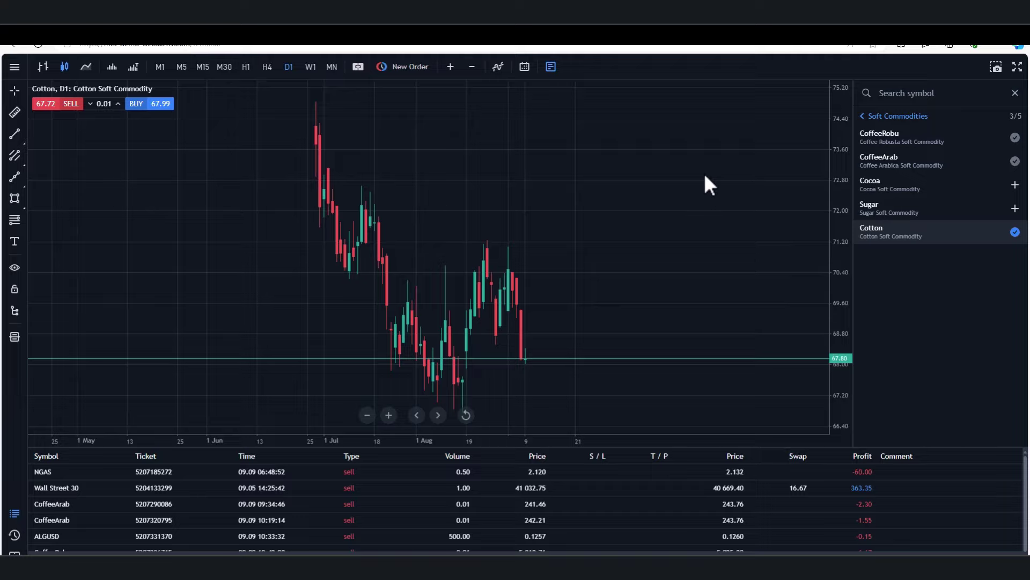
- Load Barchart's Coffee Dec '24 (KCZ24) quote in an Edge split pane, narrowed beside the terminal
left_click(901, 43)
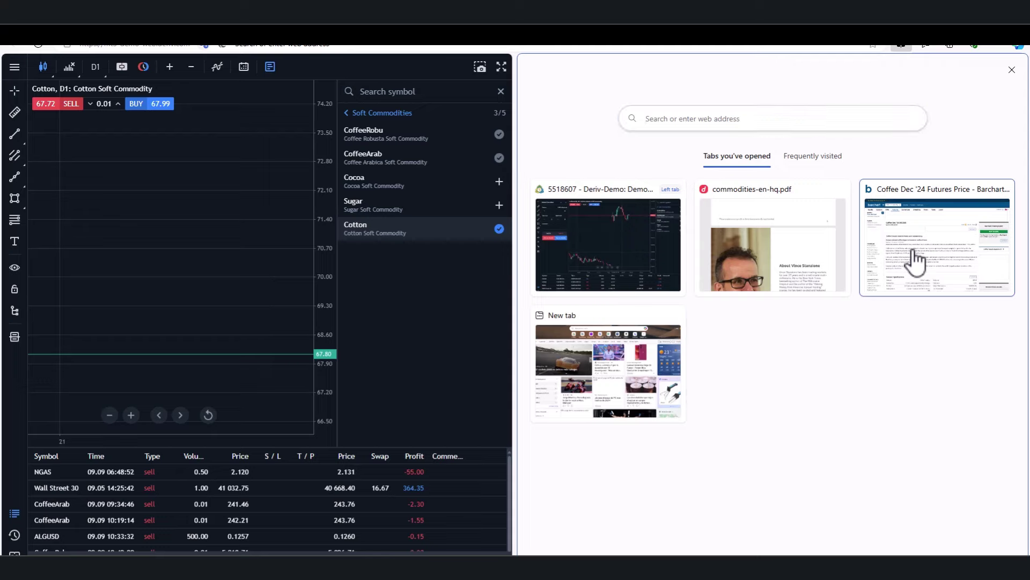
left_click(916, 261)
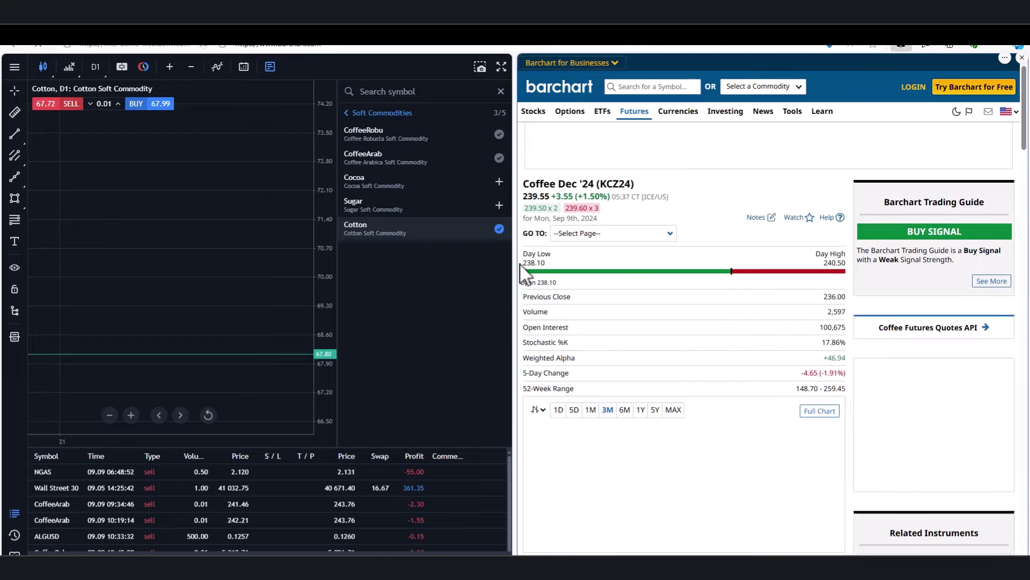
left_click_drag(516, 263, 820, 251)
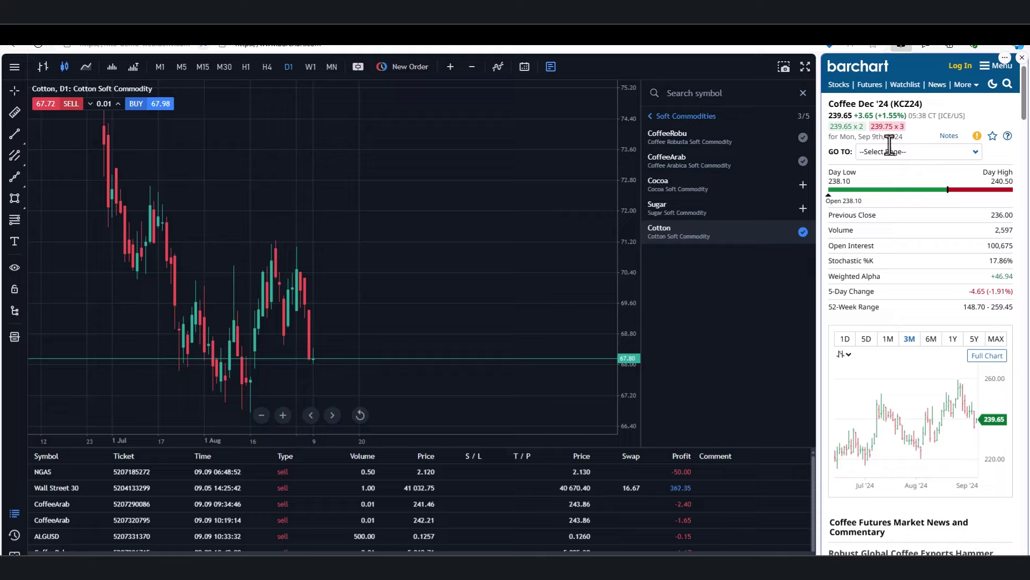
scroll(925, 223, "down", 1)
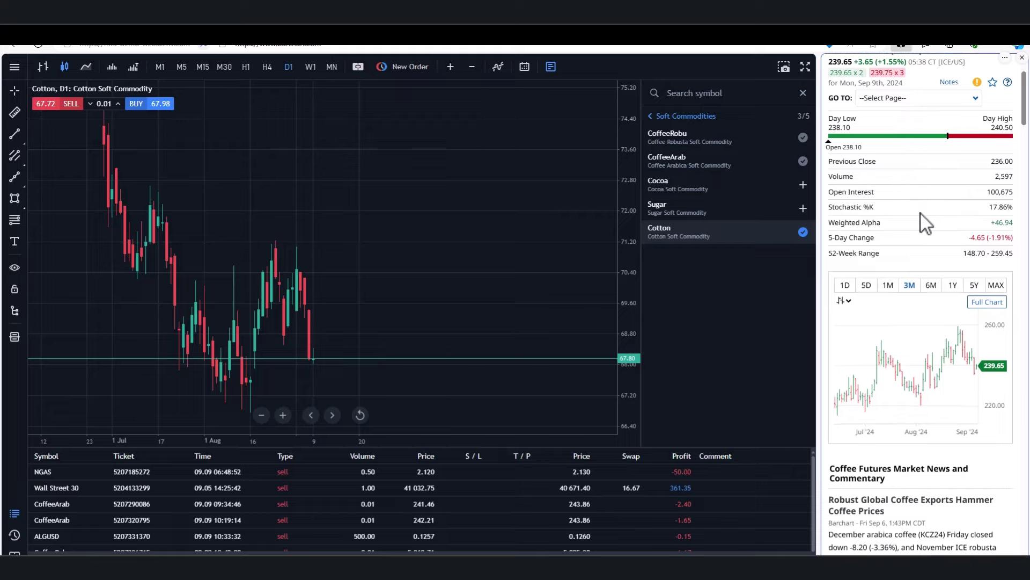
scroll(923, 223, "up", 1)
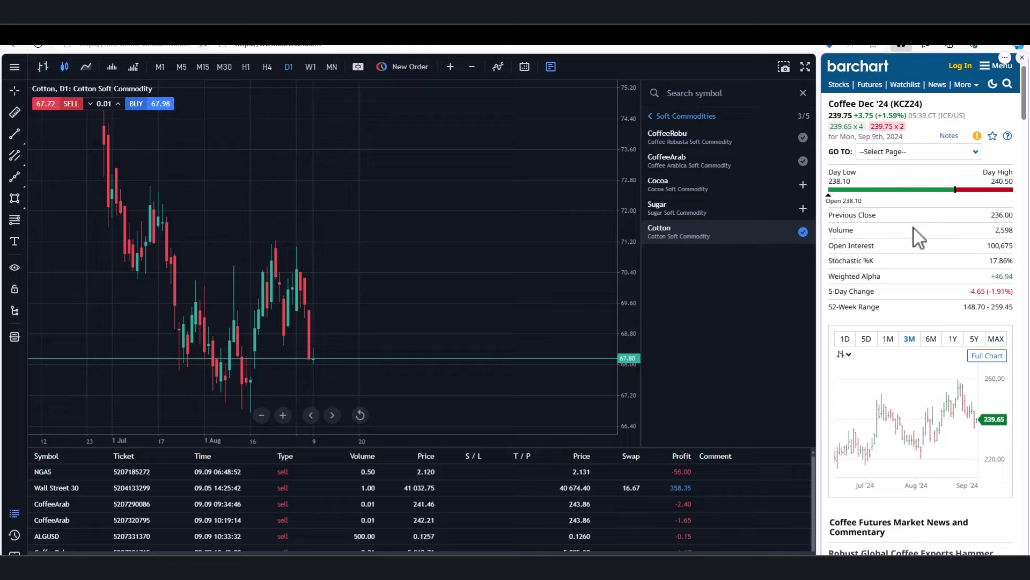
scroll(907, 198, "down", 2)
scroll(906, 188, "down", 2)
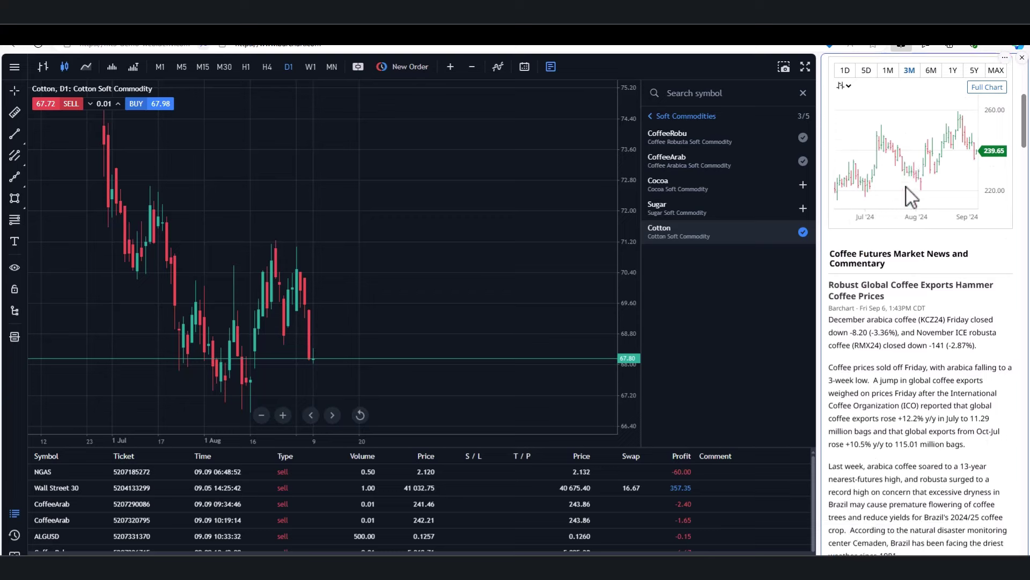
scroll(906, 188, "up", 4)
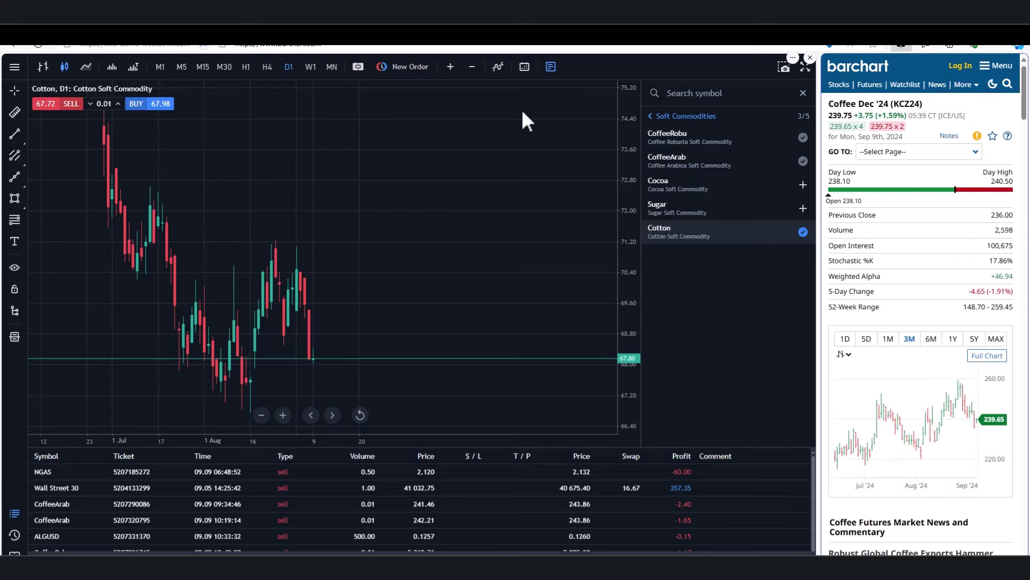
- Chart CoffeeArab in the terminal and open Barchart Opinion for Coffee Dec '24
left_click(677, 162)
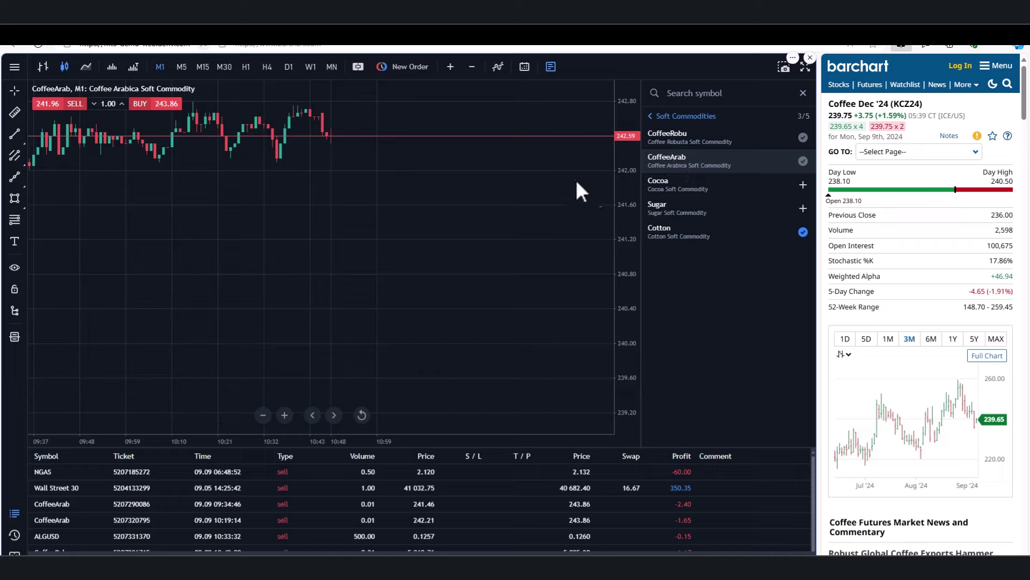
left_click(907, 153)
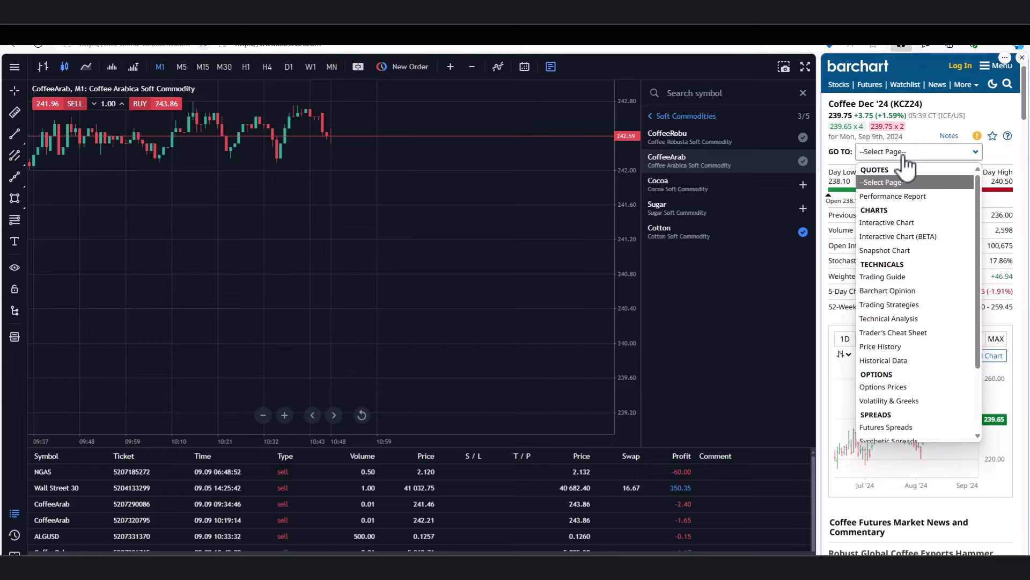
left_click(907, 294)
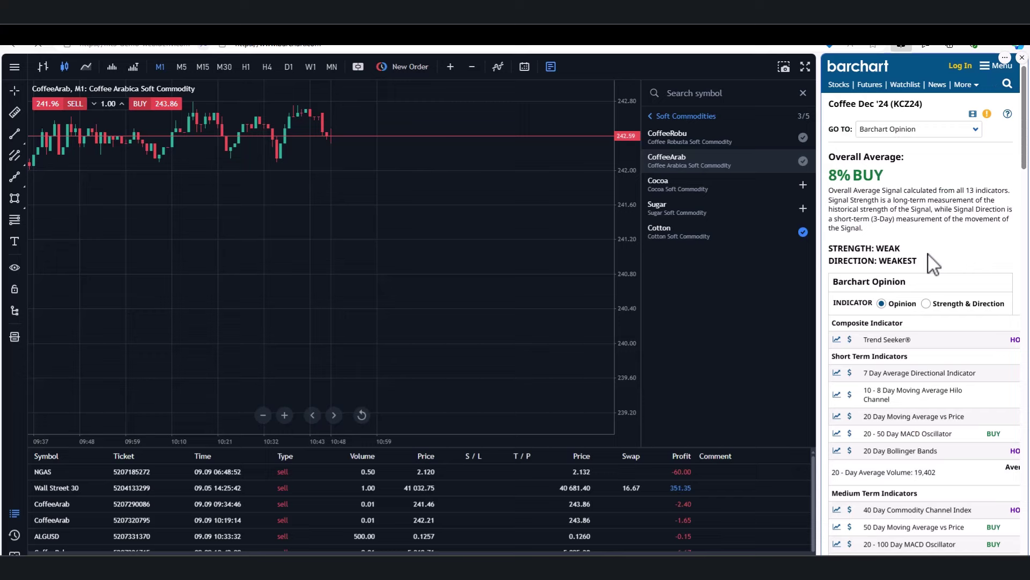
scroll(928, 253, "down", 2)
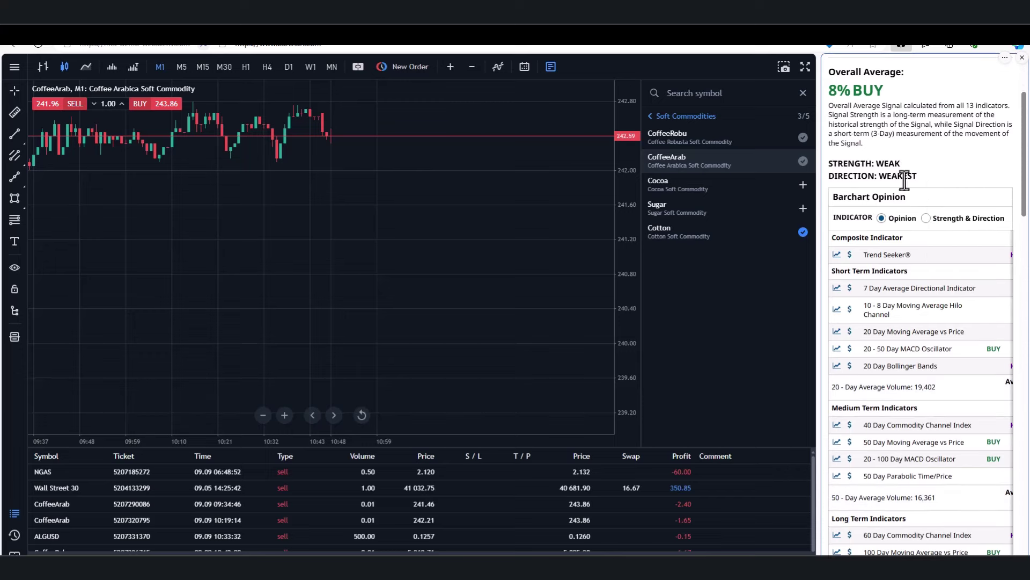
scroll(899, 106, "up", 1)
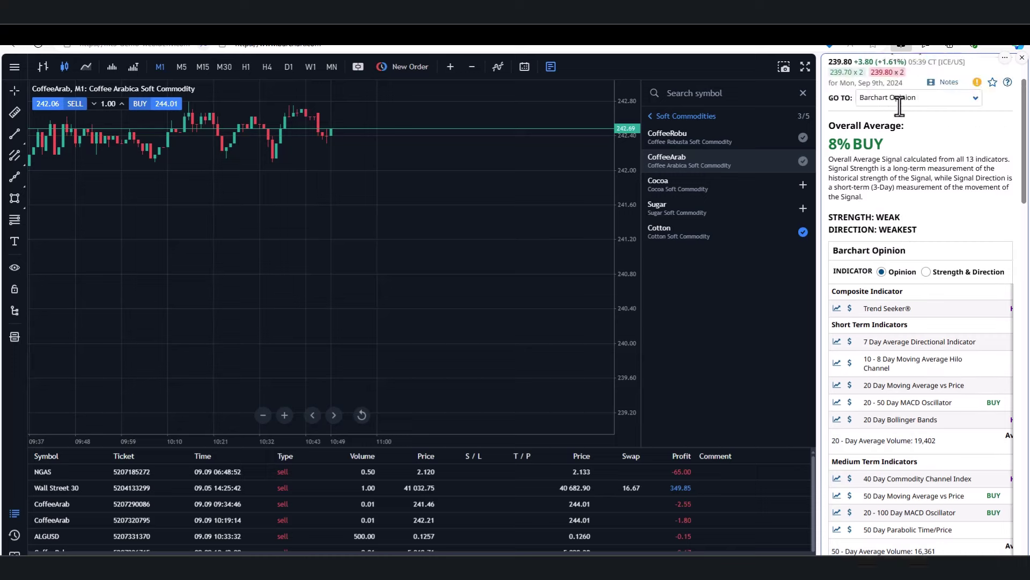
scroll(899, 106, "up", 1)
scroll(912, 177, "down", 2)
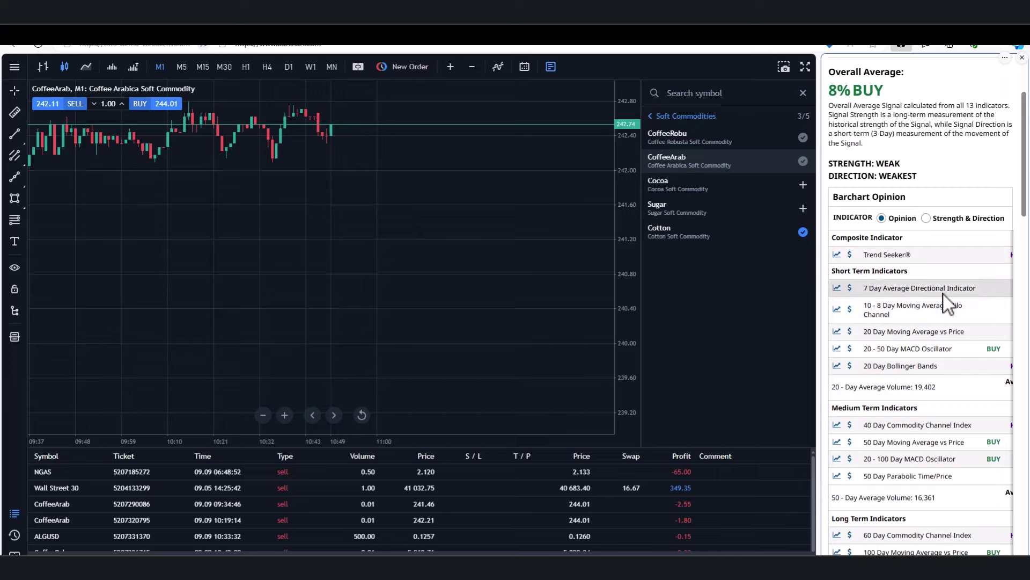
scroll(892, 203, "down", 4)
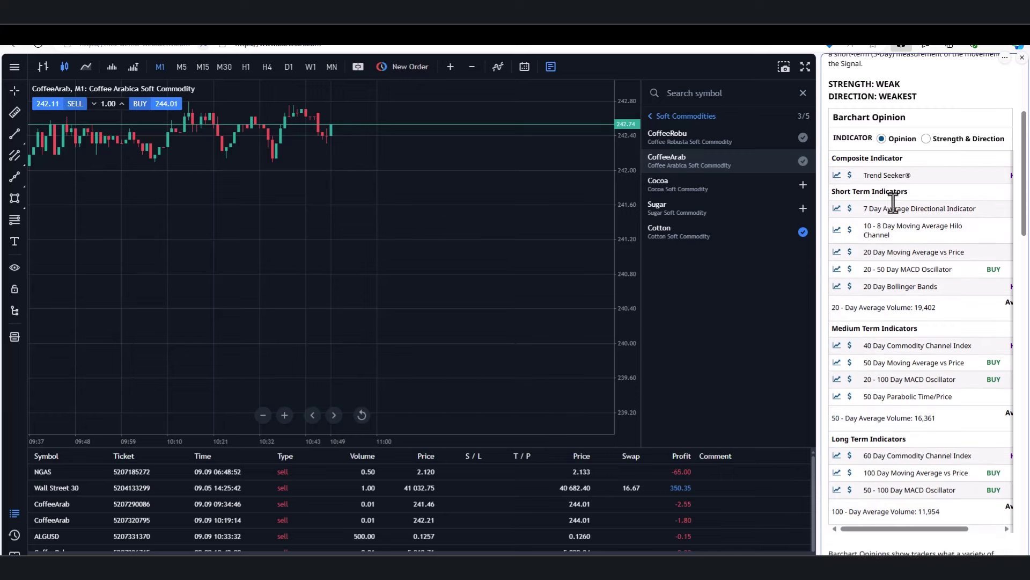
scroll(895, 211, "down", 1)
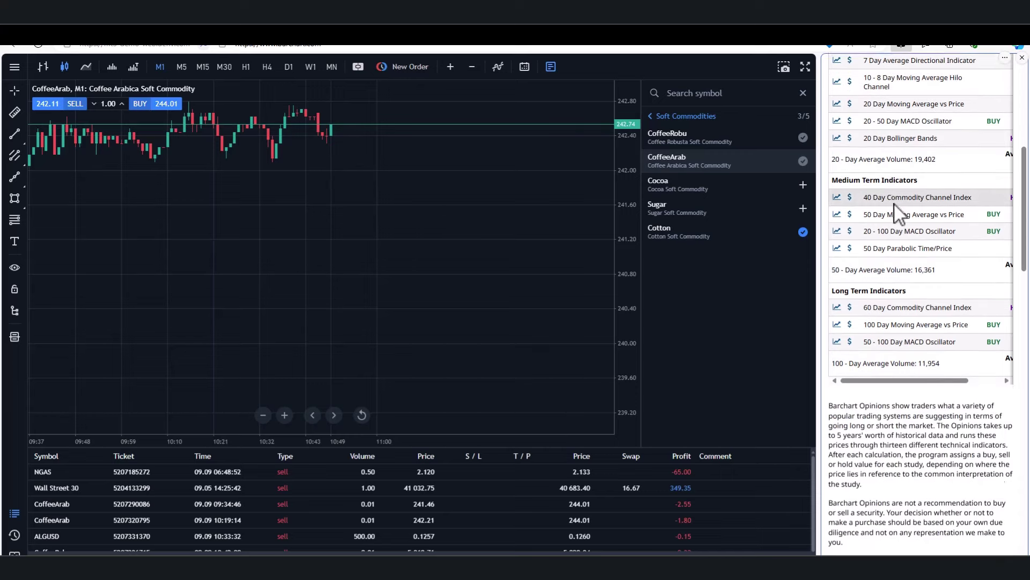
scroll(894, 203, "up", 7)
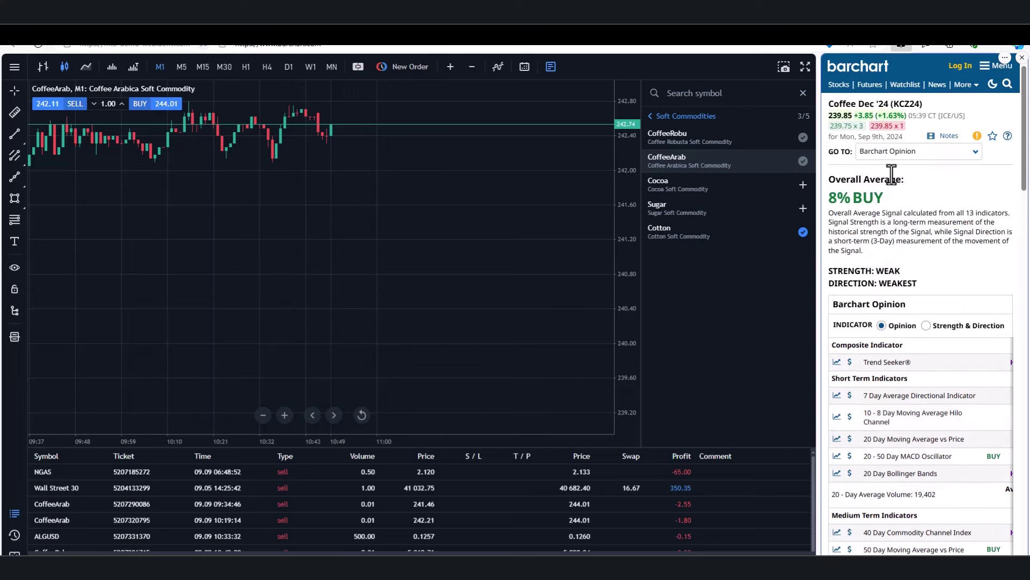
- Review the Opinion page's 8% BUY overall average and its indicator signals
left_click(802, 232)
scroll(863, 143, "down", 1)
scroll(862, 143, "down", 3)
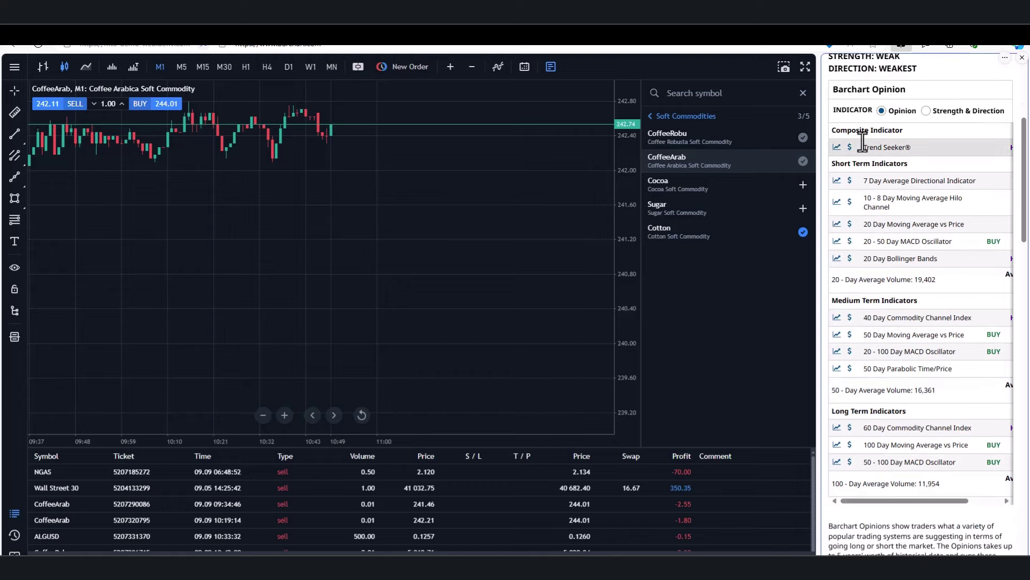
scroll(864, 139, "up", 3)
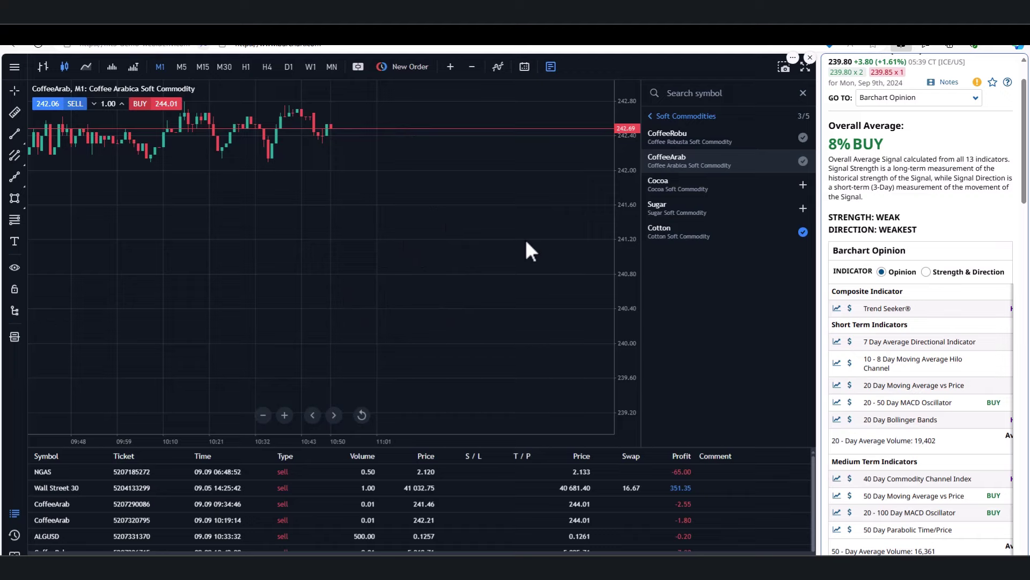
scroll(882, 124, "up", 1)
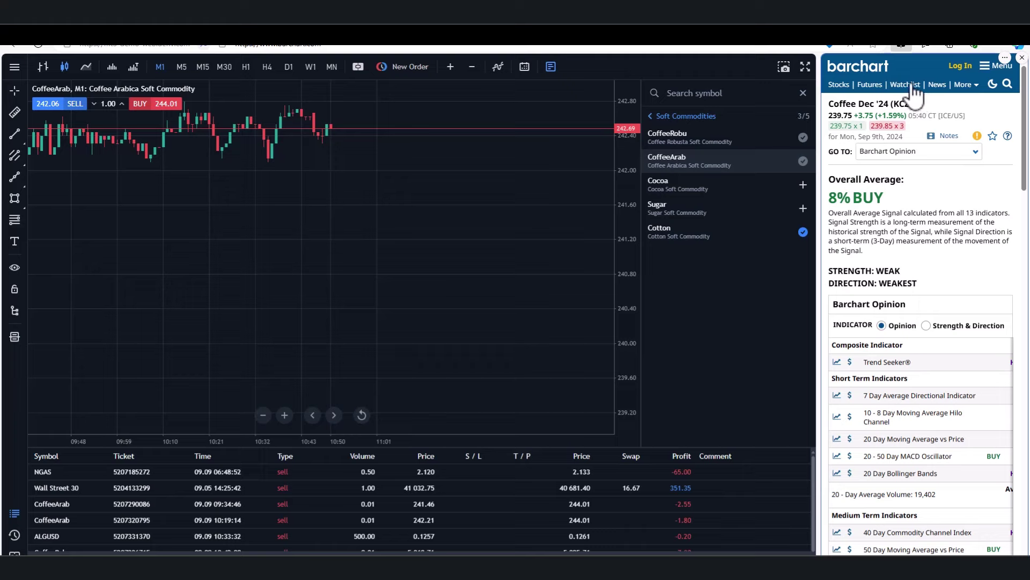
- Switch the Coffee Dec '24 page to the Trader's Cheat Sheet and review levels like 242.01 and 240.90
left_click(971, 152)
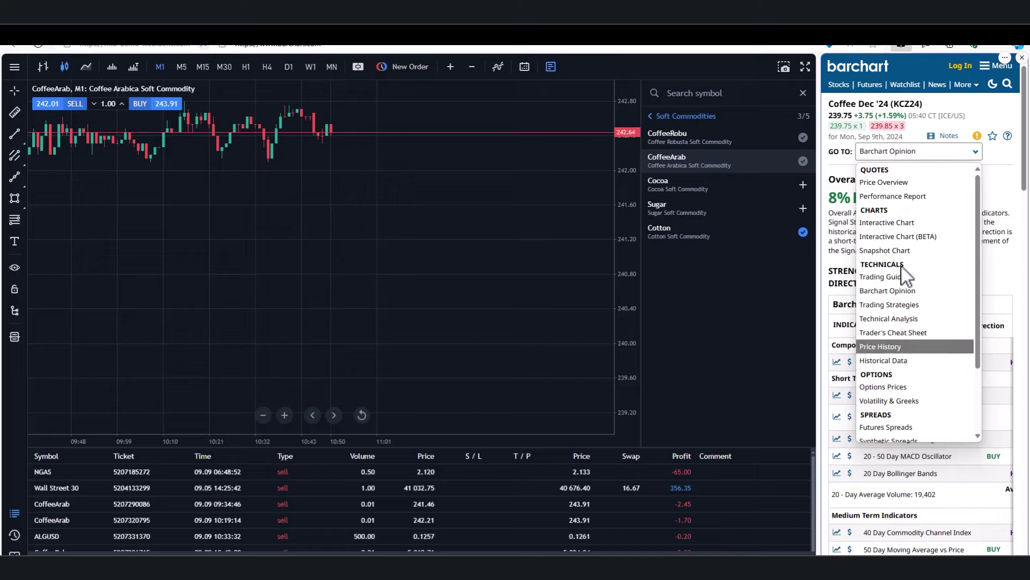
left_click(907, 334)
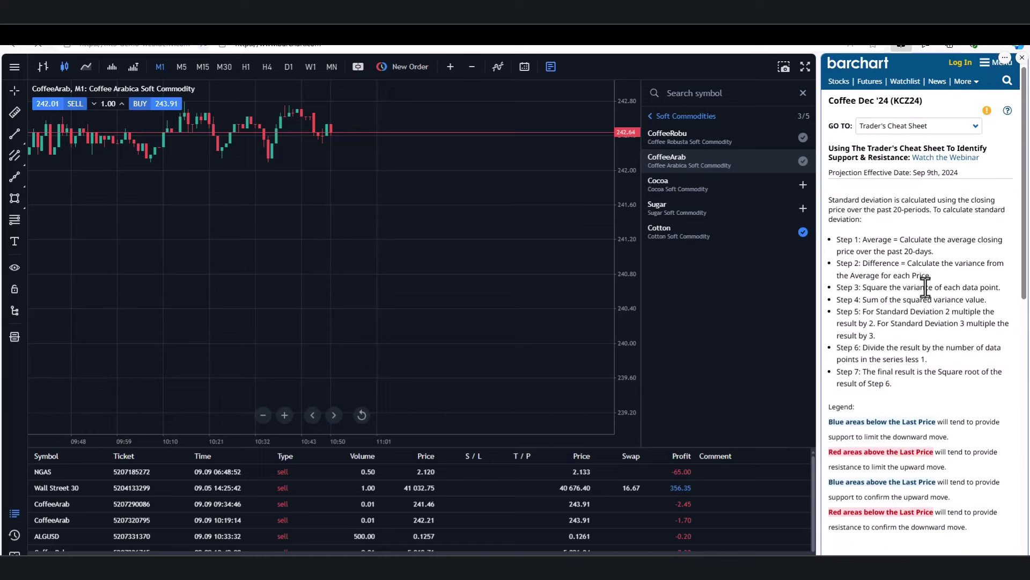
scroll(931, 295, "down", 5)
scroll(934, 298, "up", 2)
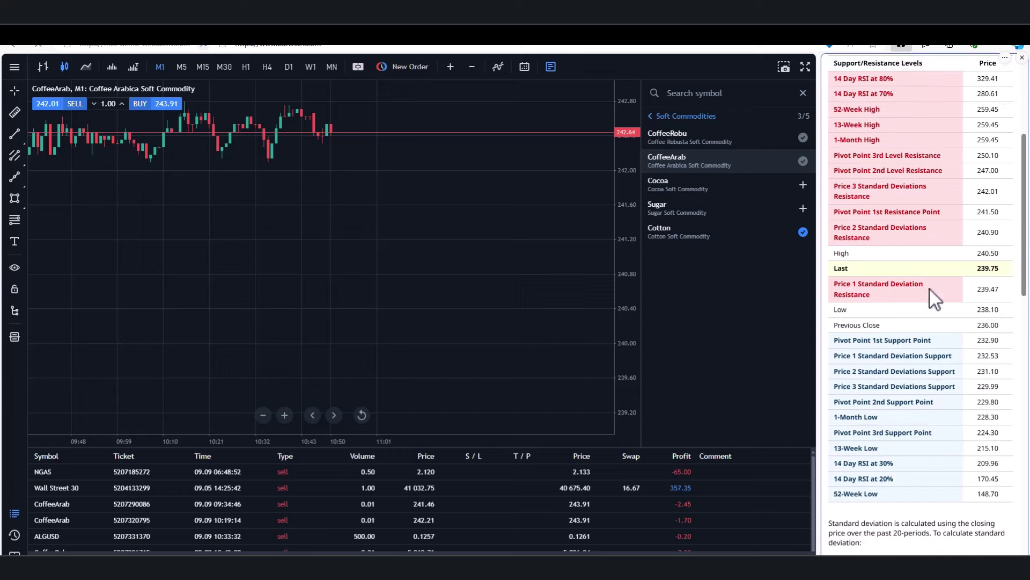
scroll(933, 298, "up", 1)
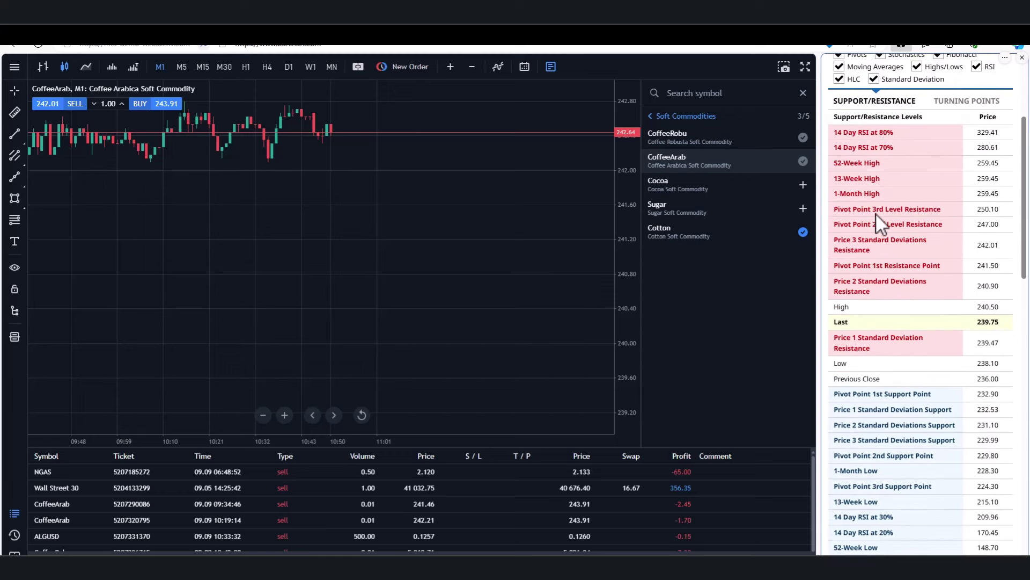
scroll(876, 213, "up", 3)
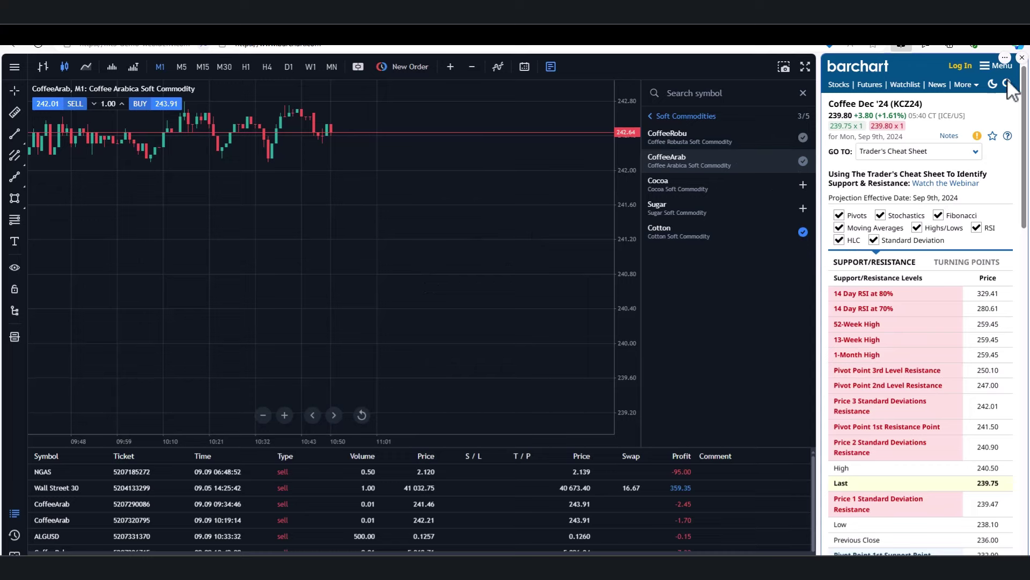
- Close the split screen and bring up commodities-en-hq.pdf at its cover page
left_click(902, 42)
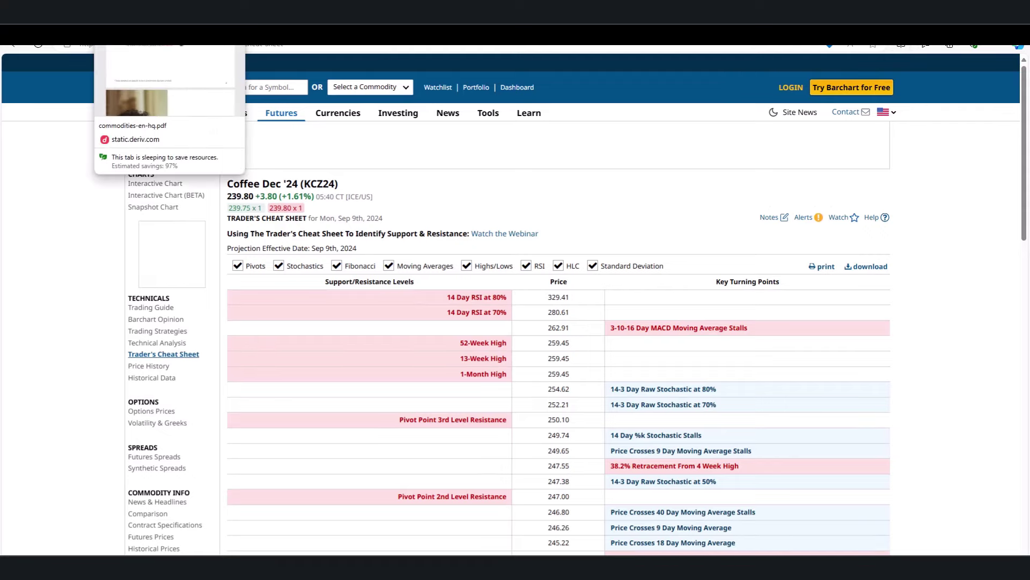
left_click(139, 32)
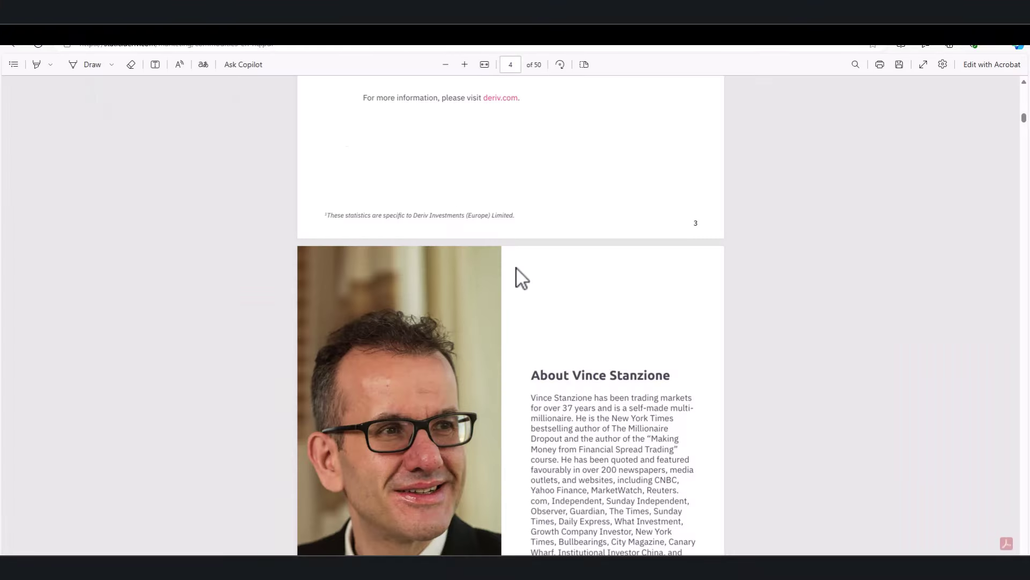
scroll(516, 268, "up", 20)
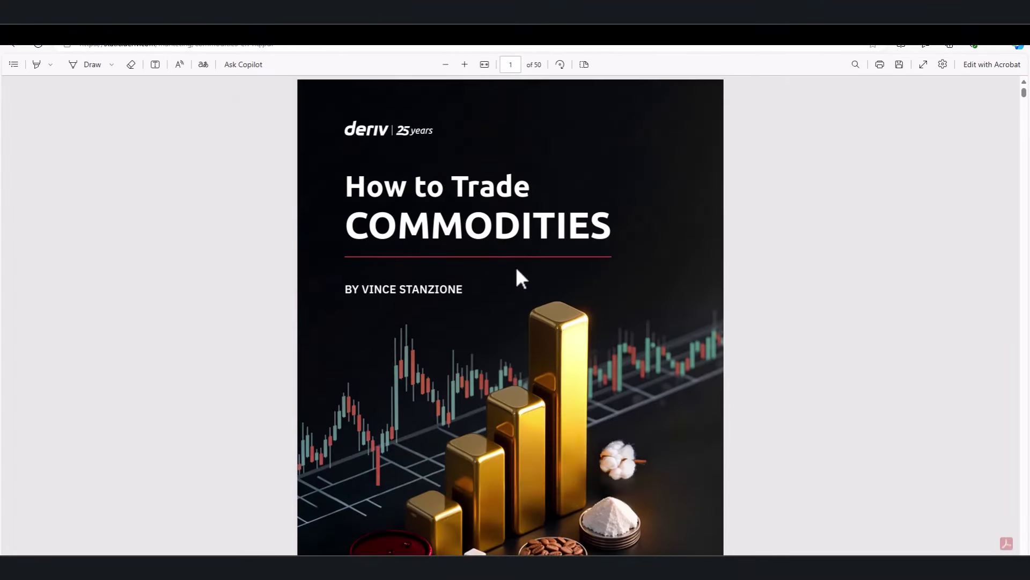
scroll(569, 214, "down", 2)
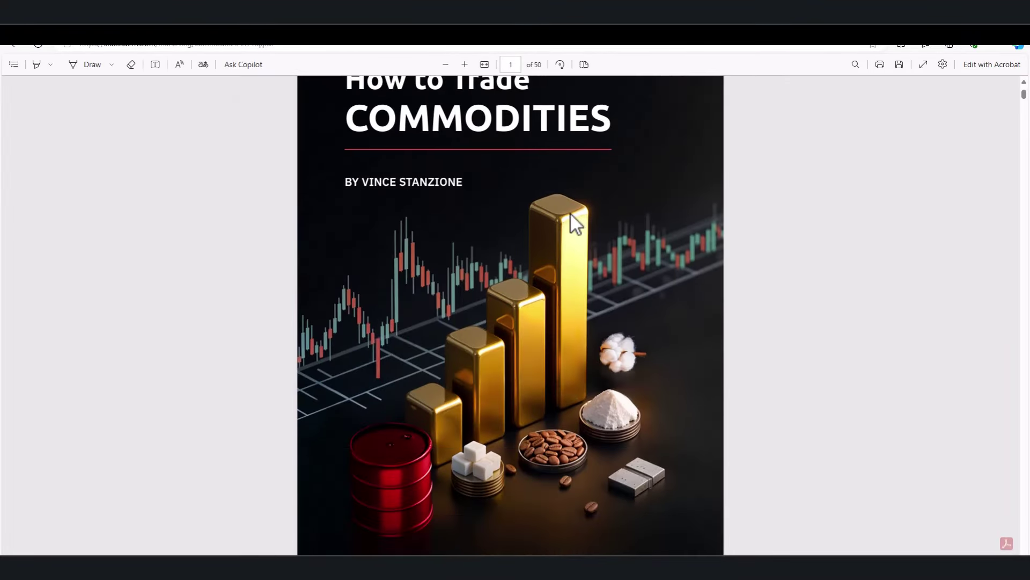
scroll(574, 222, "up", 2)
scroll(575, 222, "down", 15)
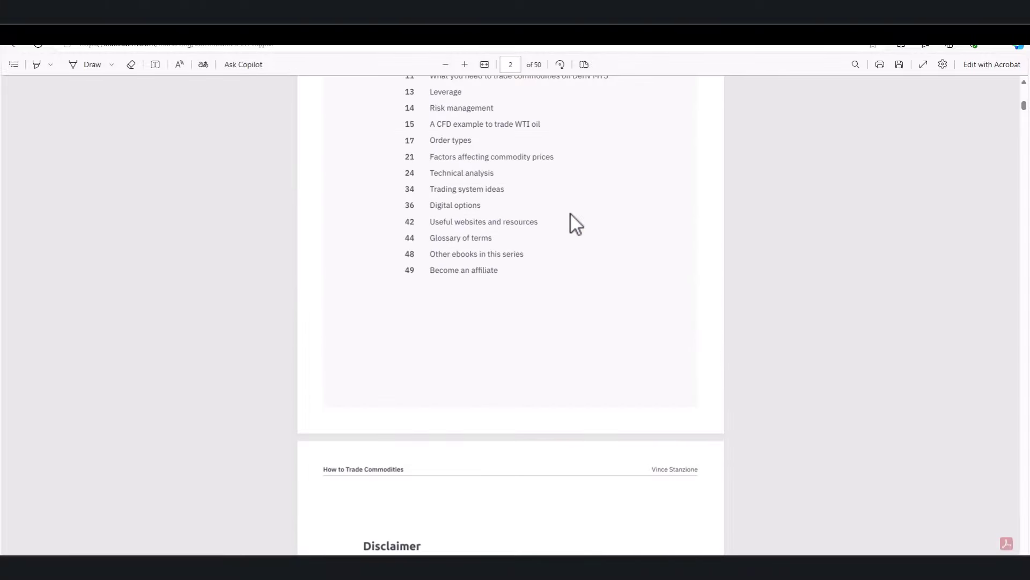
scroll(571, 214, "down", 9)
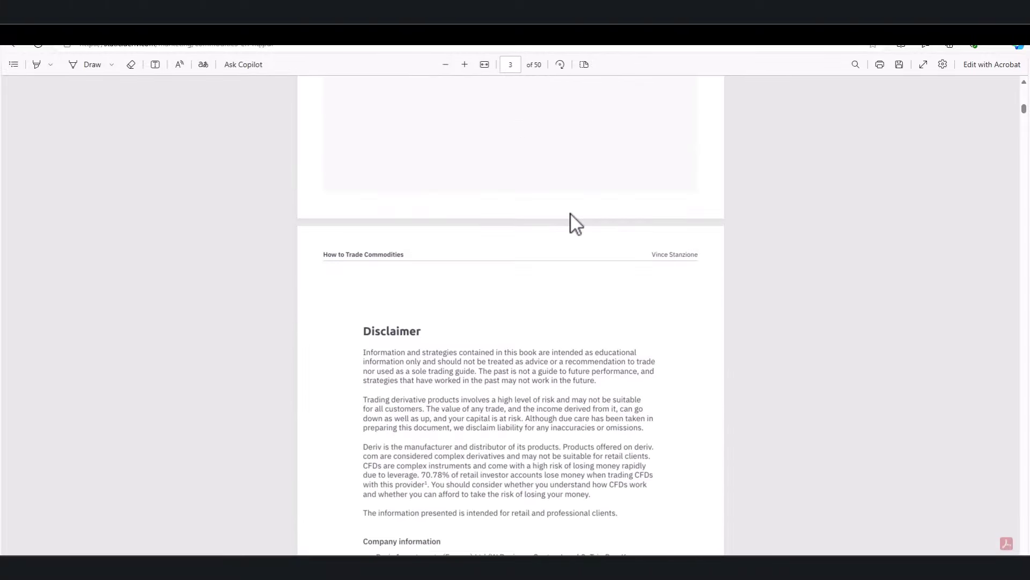
scroll(571, 214, "up", 6)
scroll(571, 215, "up", 15)
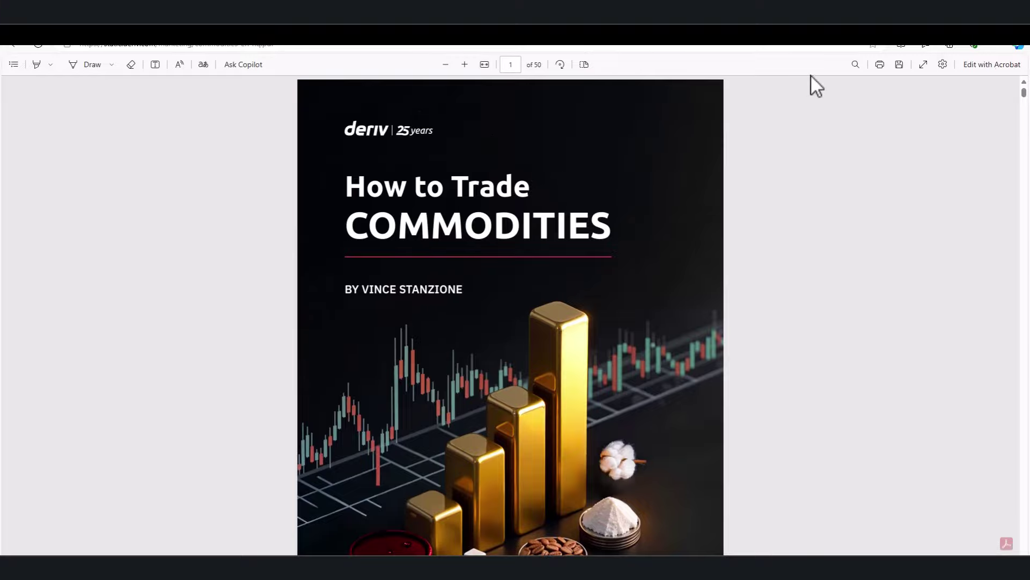
- Place the Deriv-Demo terminal's CoffeeArab M1 chart beside the ebook in Edge's split screen
left_click(902, 48)
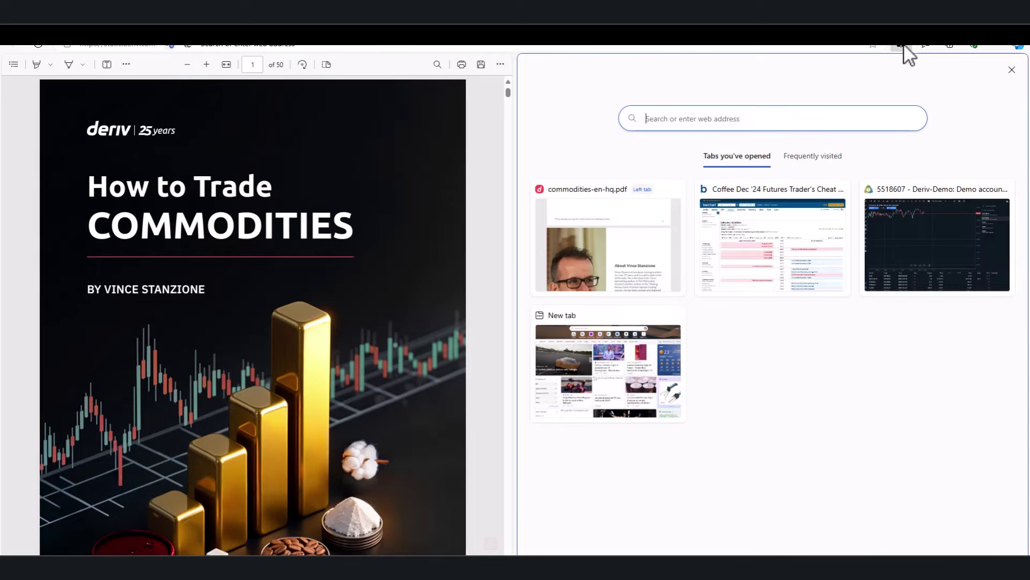
left_click(928, 254)
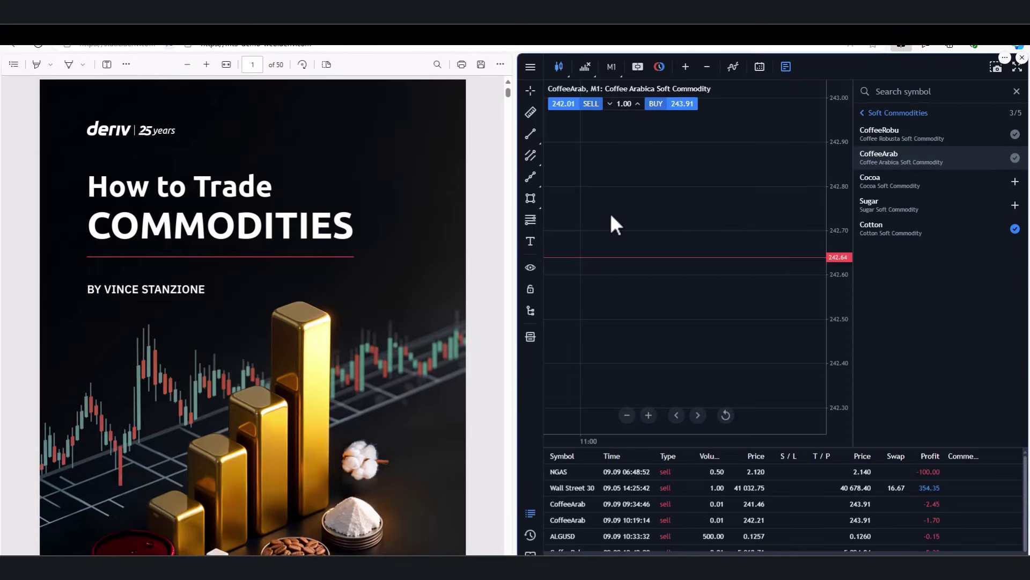